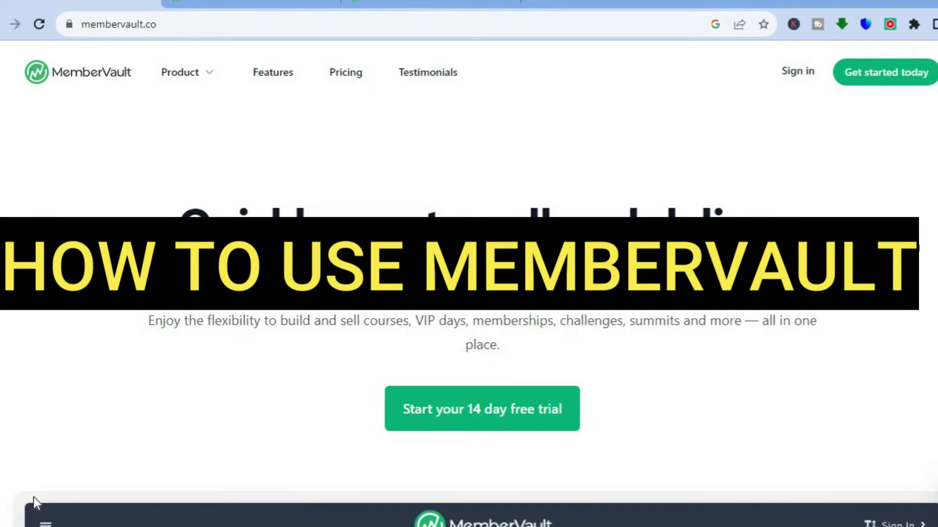
# - Check the homepage Product menu, then bring up MemberVault's pricing plans page
pyautogui.click(199, 73)
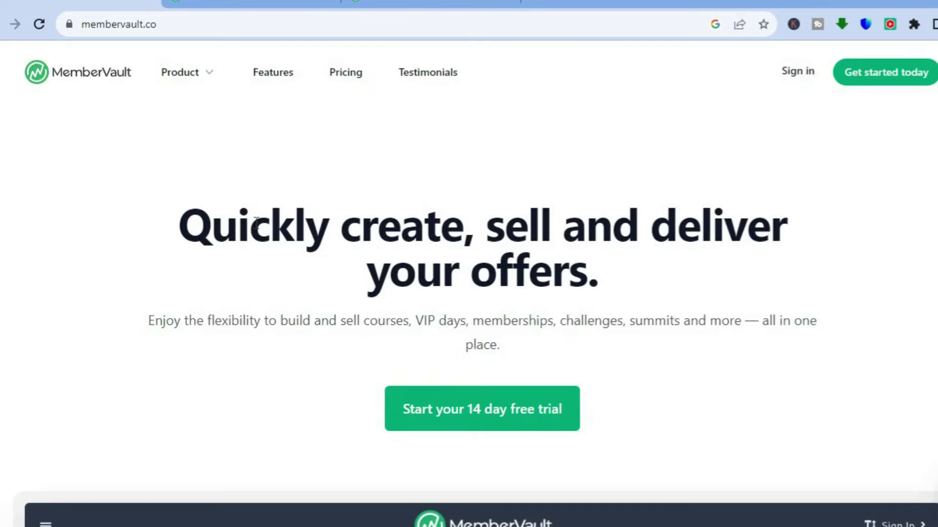
pyautogui.click(247, 5)
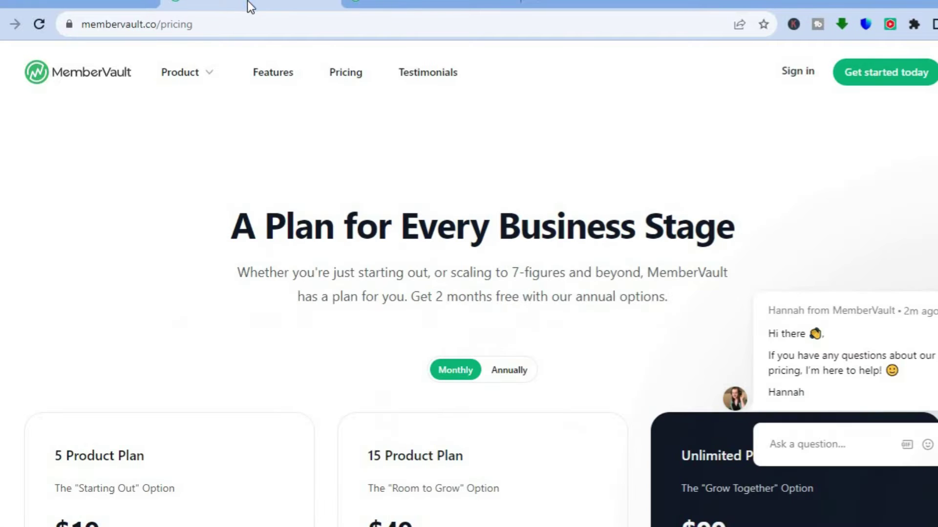
# - Scroll through the monthly pricing plan cards and their features
pyautogui.scroll(-5, 469, 286)
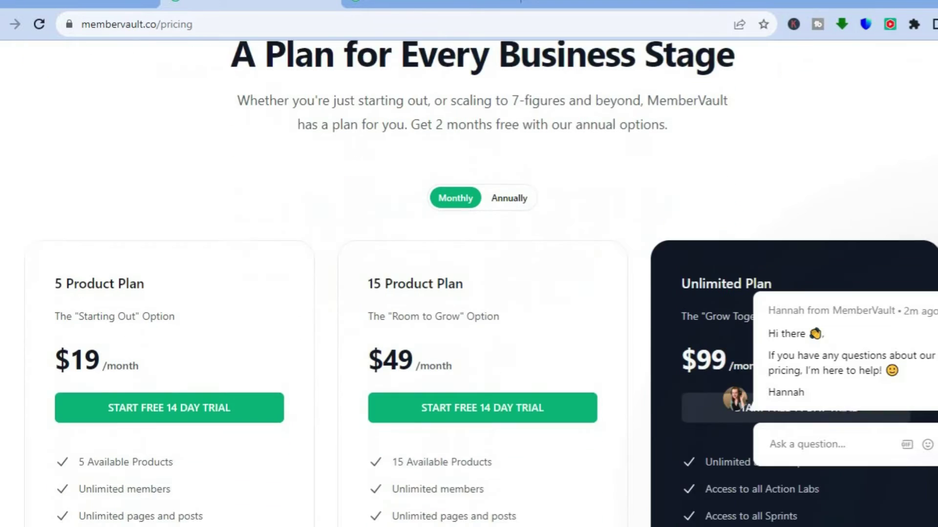
pyautogui.scroll(-2, 469, 286)
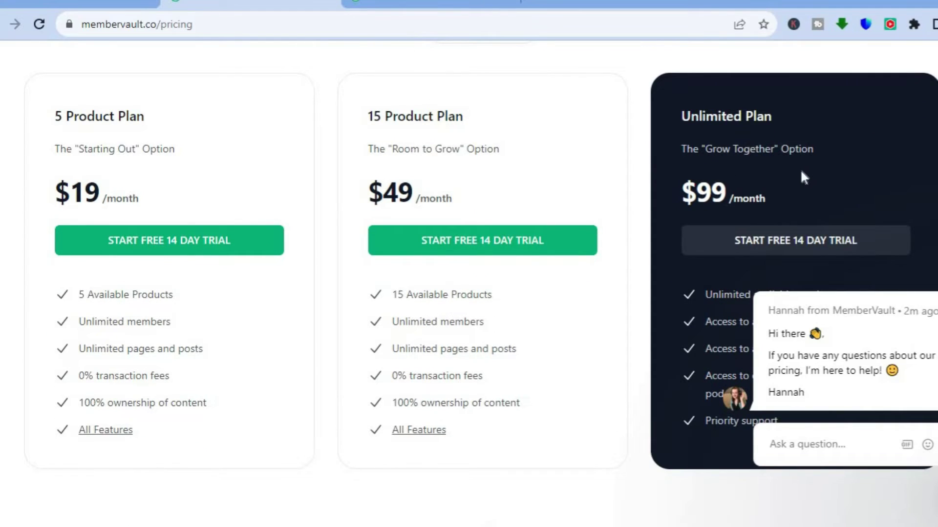
pyautogui.scroll(-2, 469, 286)
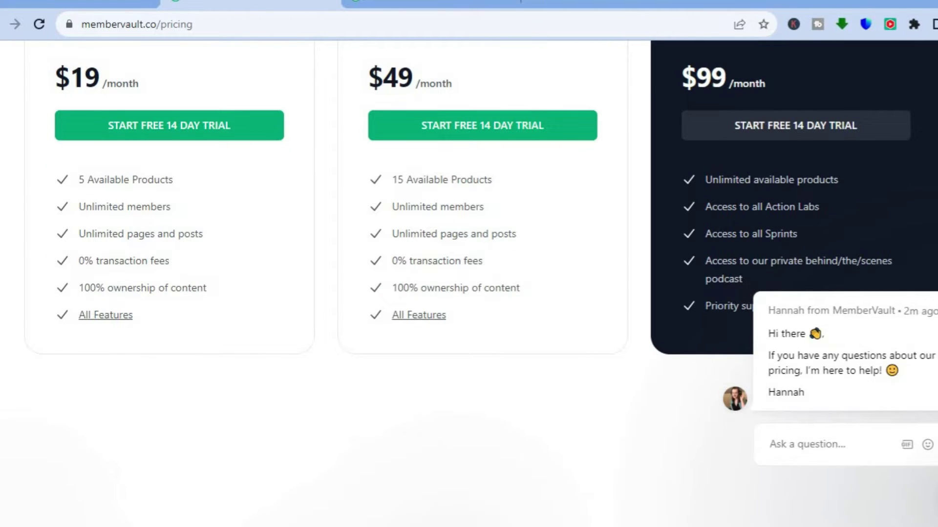
pyautogui.scroll(2, 469, 285)
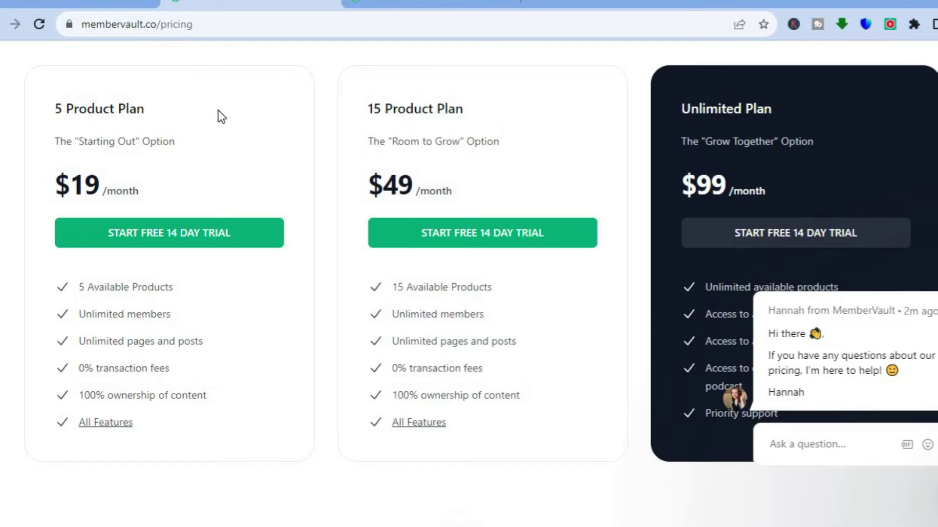
# - Return to the MemberVault homepage, skim it, then go to the admin Dashboard
pyautogui.click(54, 3)
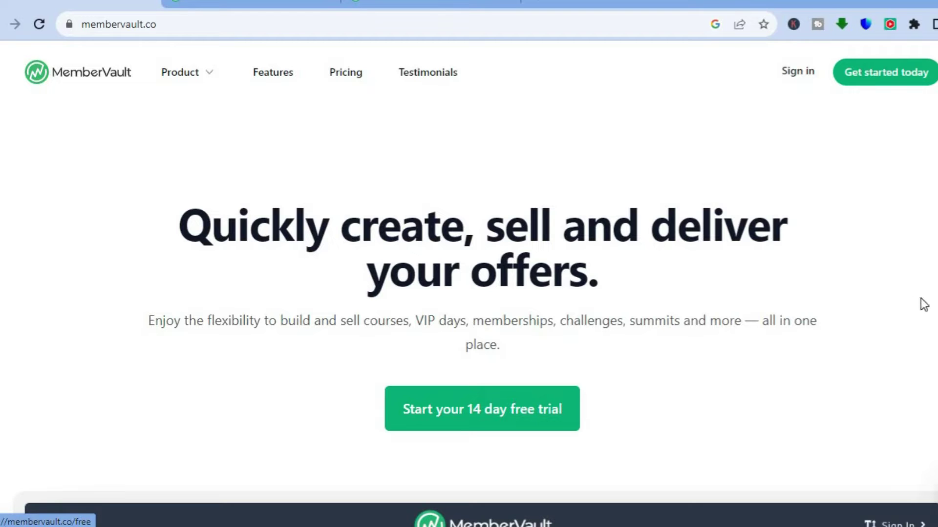
pyautogui.scroll(-10, 469, 283)
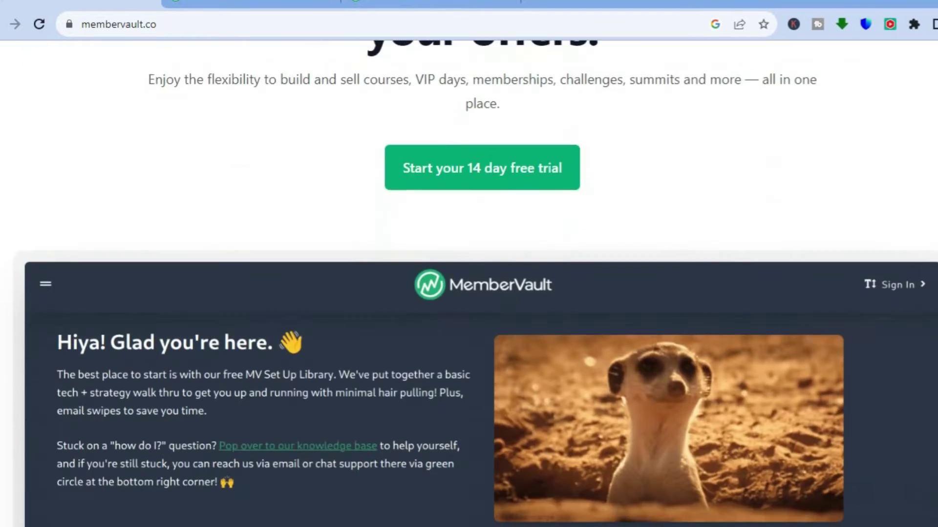
pyautogui.scroll(10, 613, 247)
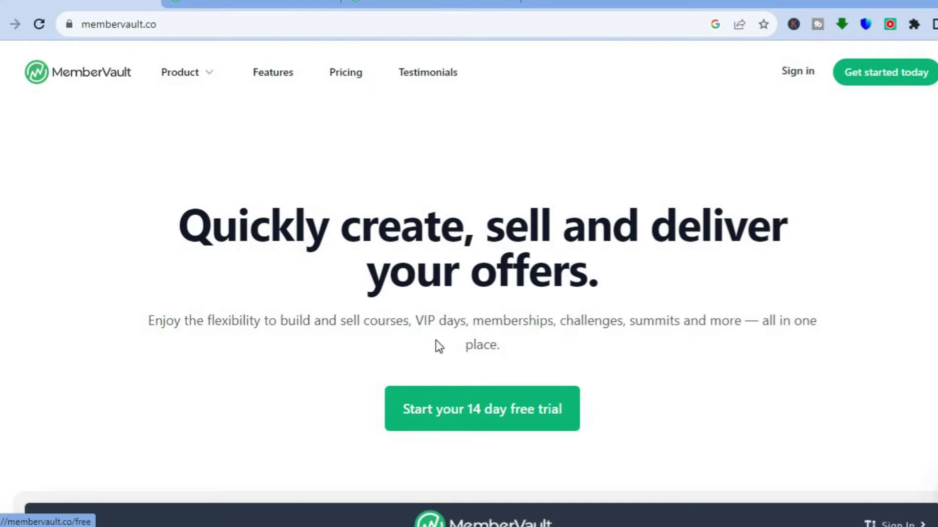
pyautogui.click(437, 3)
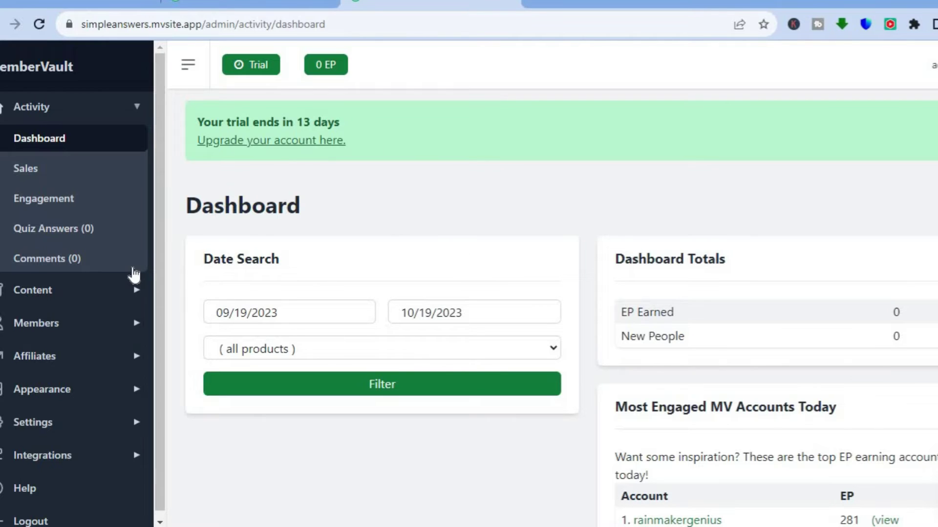
# - Open the empty Content > Products list and start a new product
pyautogui.click(51, 291)
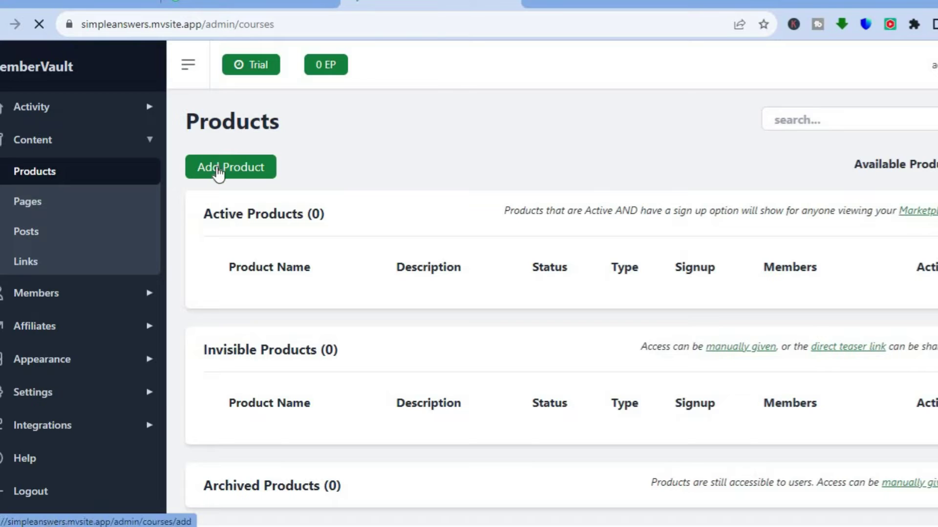
pyautogui.click(231, 173)
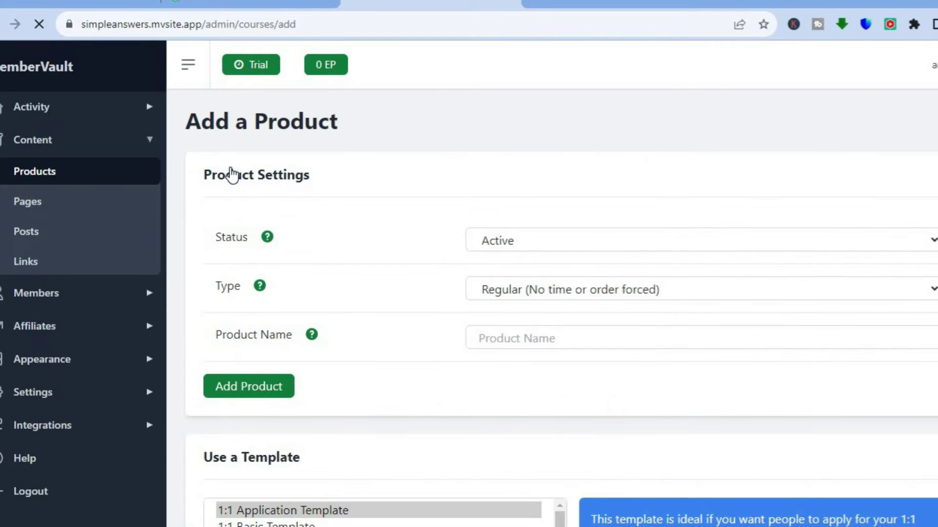
# - Create an Active, Regular product named 'test'
pyautogui.scroll(-2, 836, 186)
pyautogui.click(824, 149)
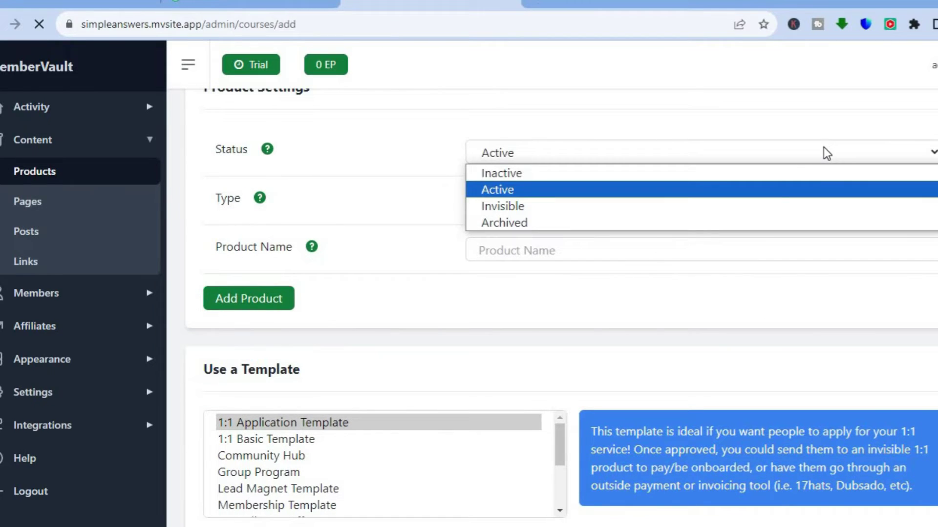
pyautogui.click(746, 190)
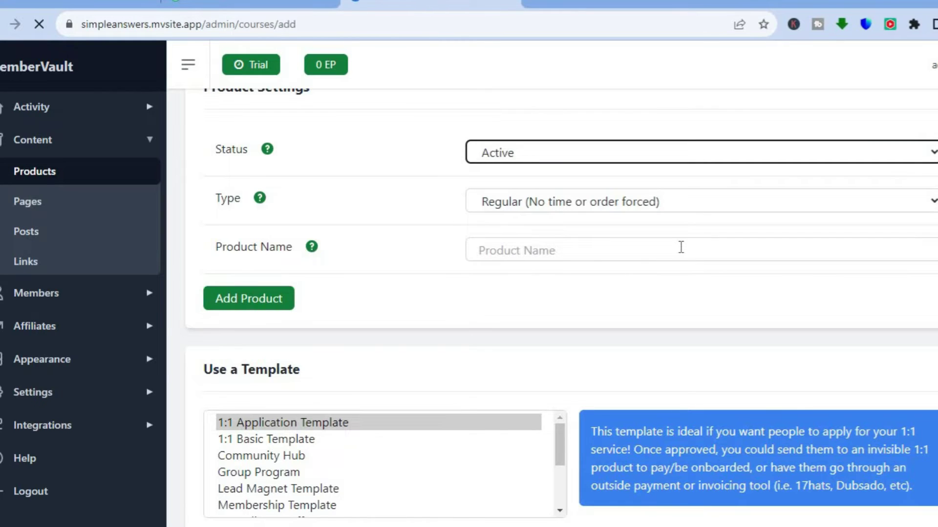
pyautogui.click(669, 200)
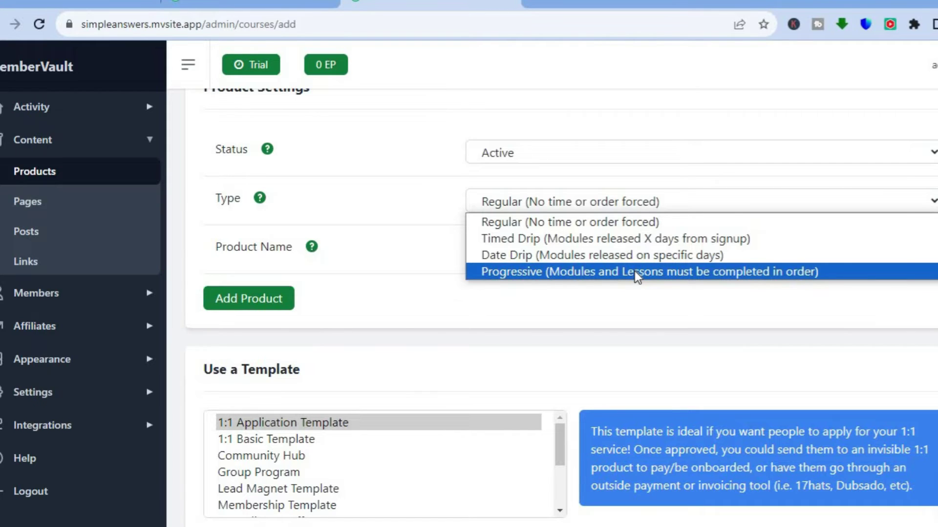
pyautogui.click(591, 305)
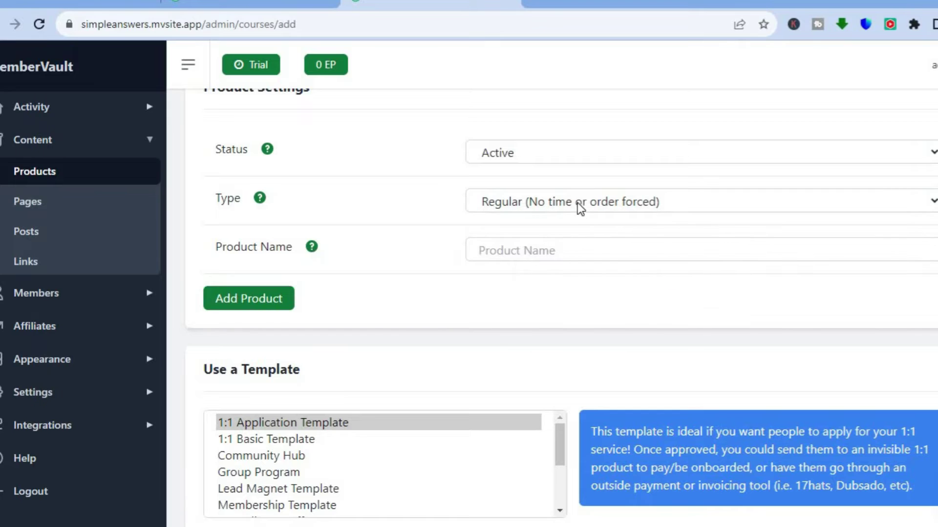
pyautogui.click(544, 254)
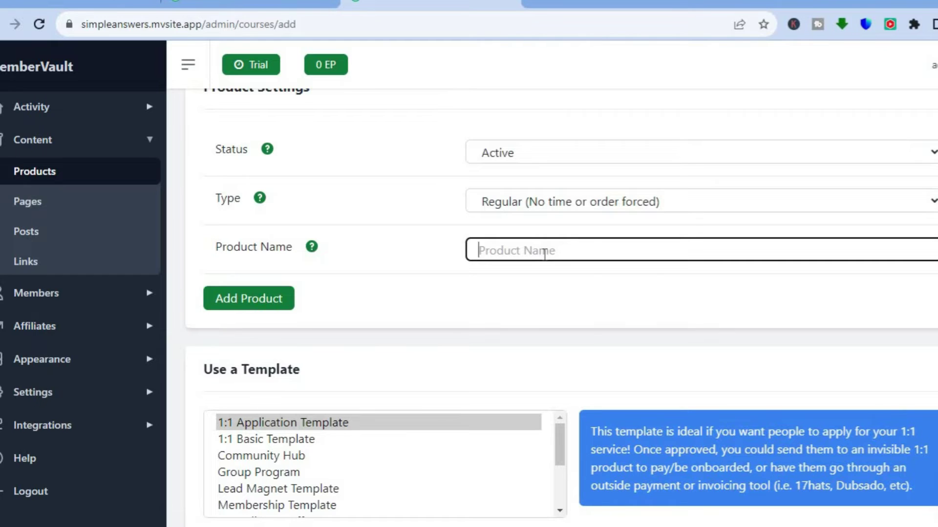
pyautogui.write('test')
pyautogui.click(269, 301)
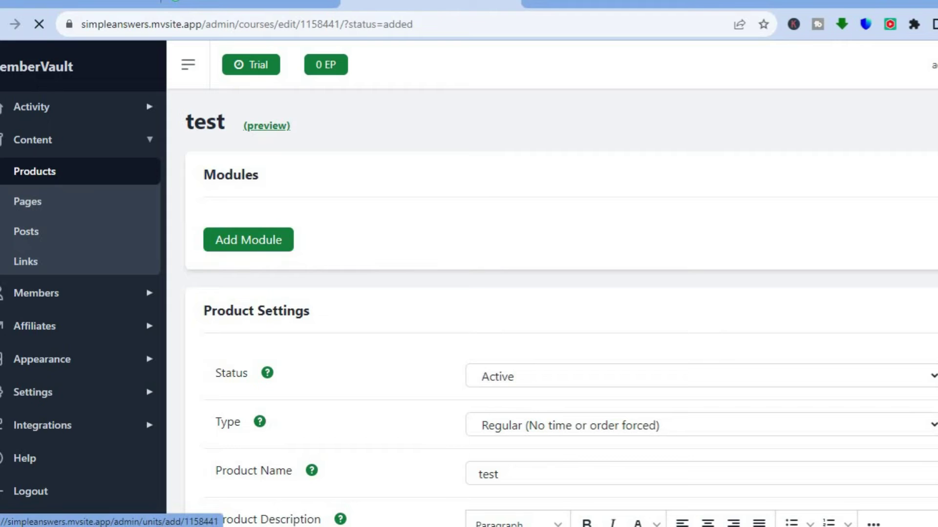
# - Scroll the 'test' product page past modules, description, image and overview to Sign Up Options
pyautogui.scroll(-2, 562, 311)
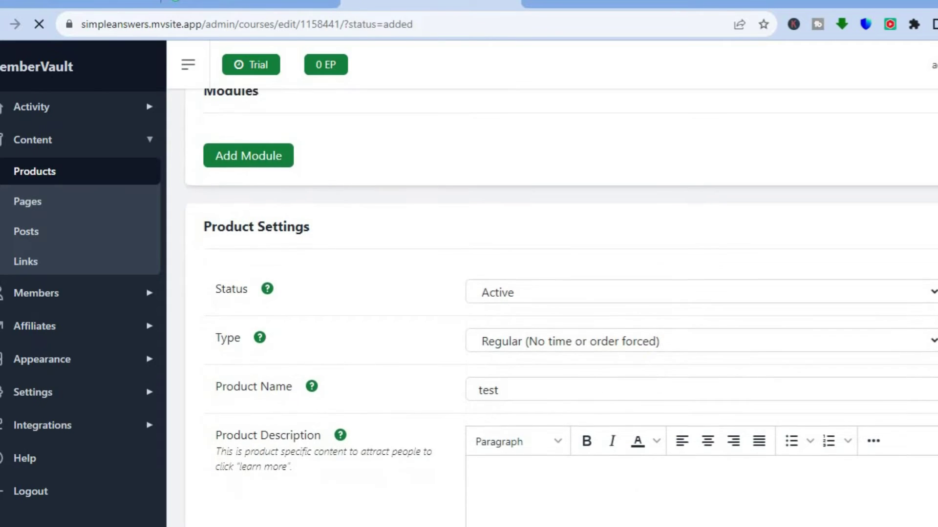
pyautogui.scroll(-2, 562, 311)
pyautogui.scroll(-4, 634, 242)
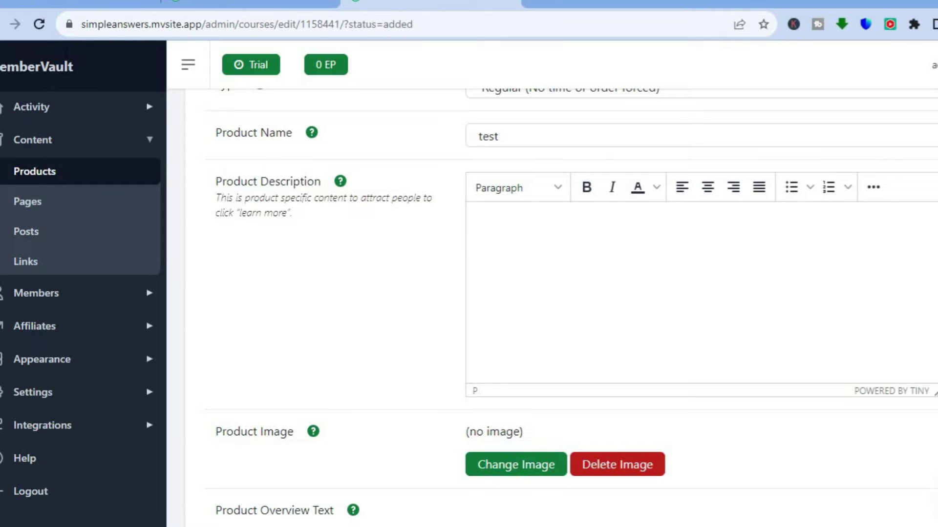
pyautogui.scroll(-6, 570, 308)
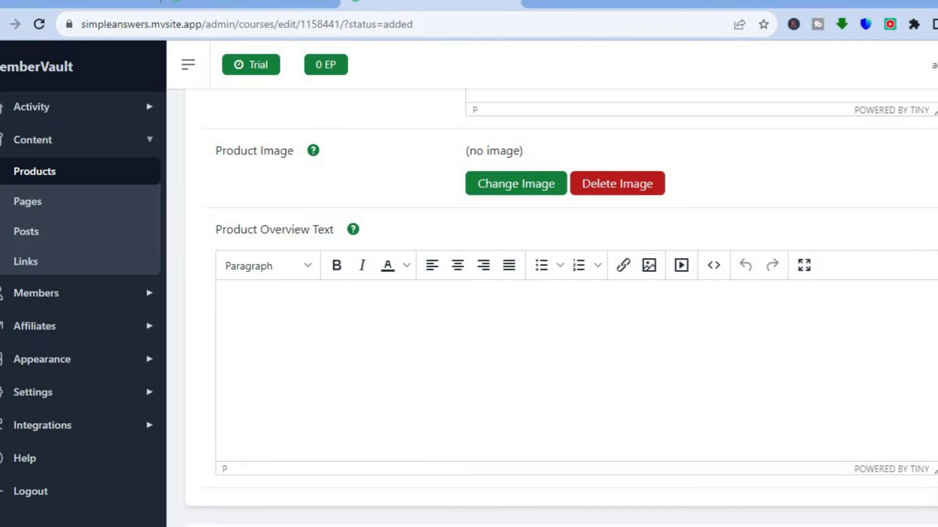
pyautogui.scroll(-5, 562, 307)
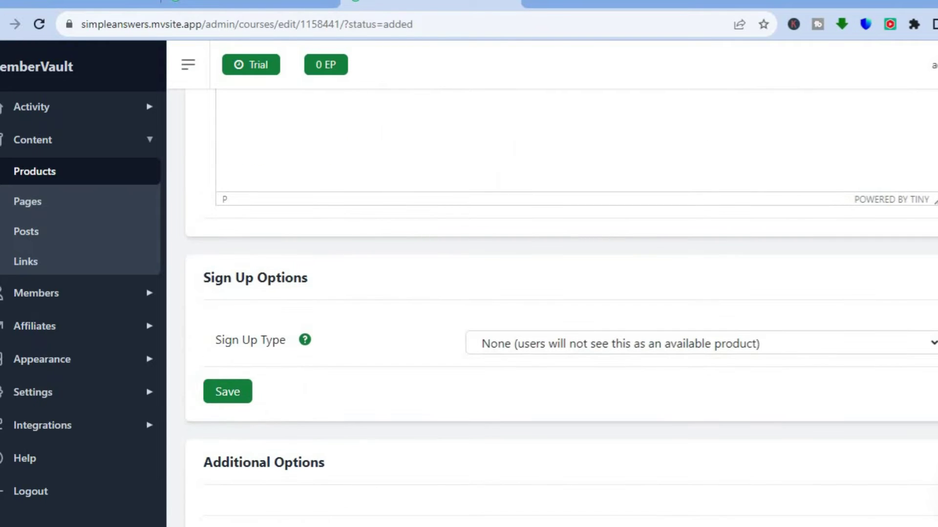
pyautogui.scroll(-2, 562, 307)
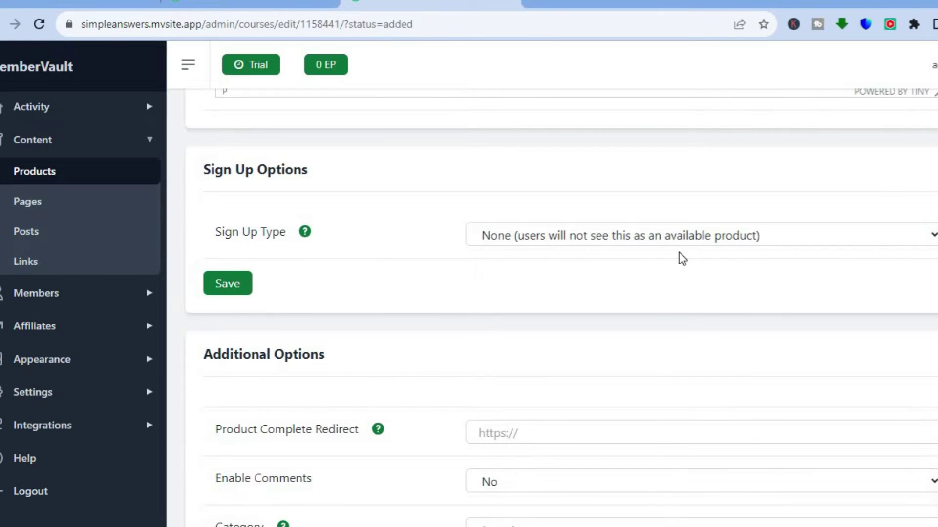
# - Set Sign Up Type to 'Link (provide URL for signup/sales page)' instead of a form
pyautogui.click(670, 238)
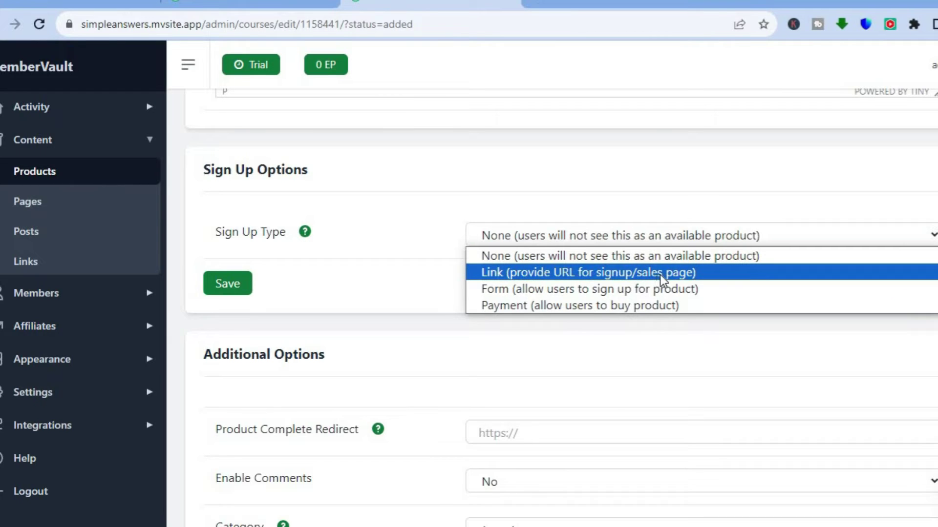
pyautogui.click(640, 294)
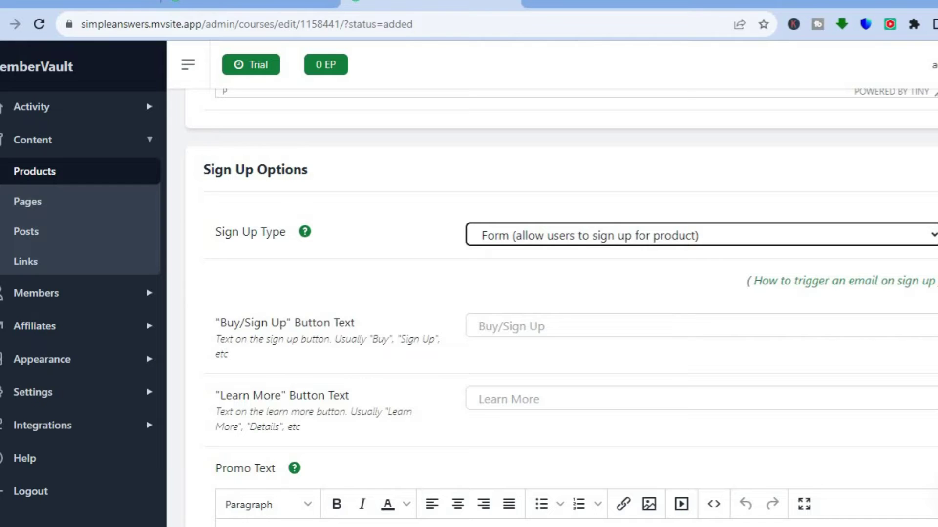
pyautogui.scroll(-9, 561, 303)
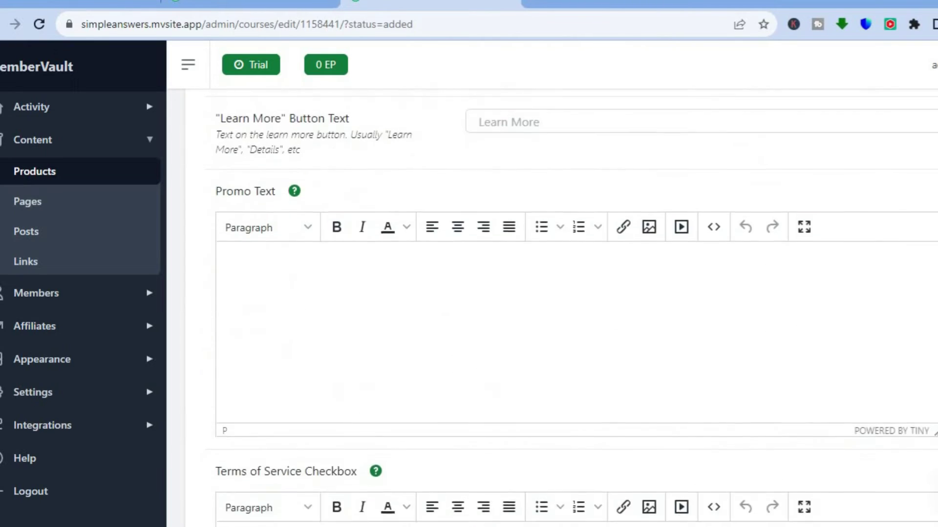
pyautogui.scroll(8, 561, 303)
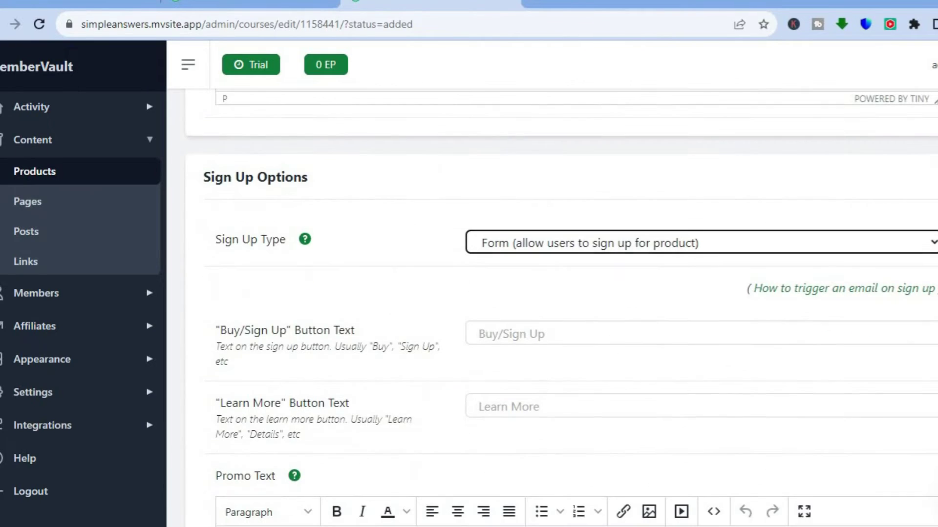
pyautogui.click(766, 247)
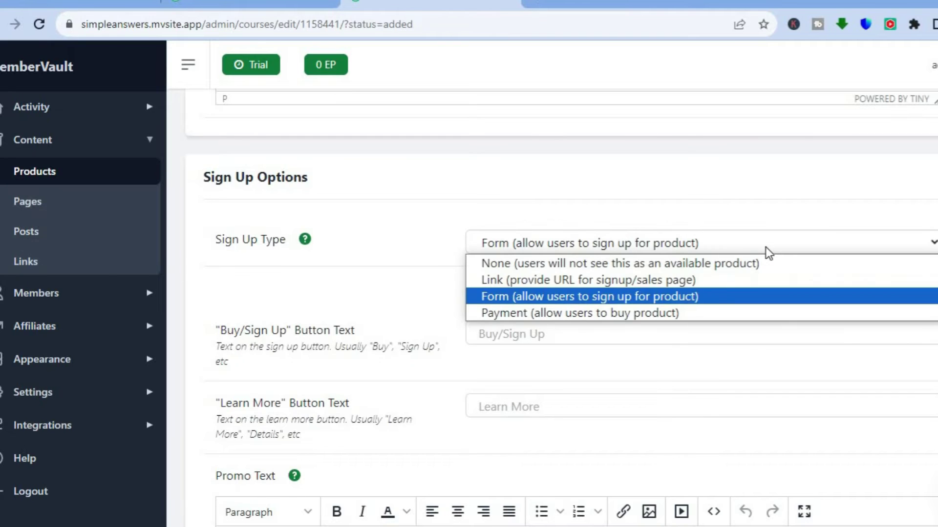
pyautogui.click(717, 281)
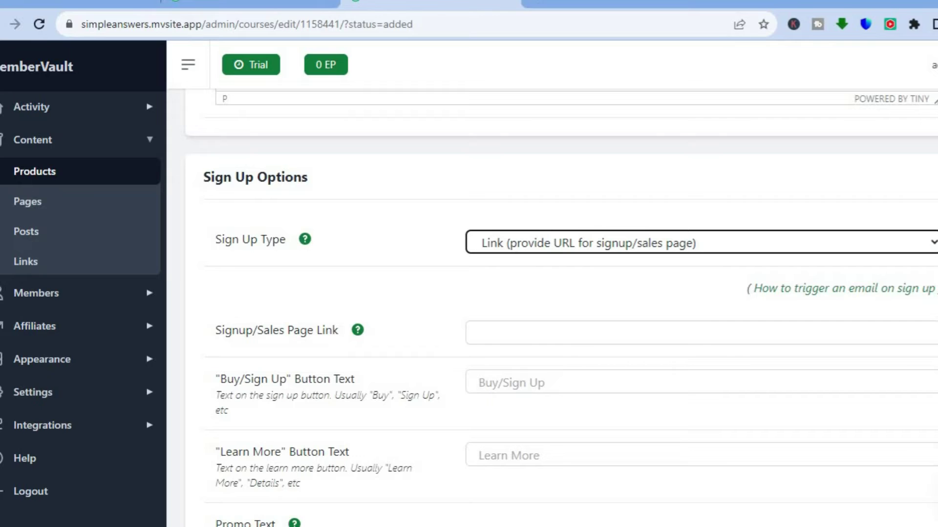
# - Scroll through Actions, User Access and Promo Text, then back to the top
pyautogui.scroll(-5, 562, 307)
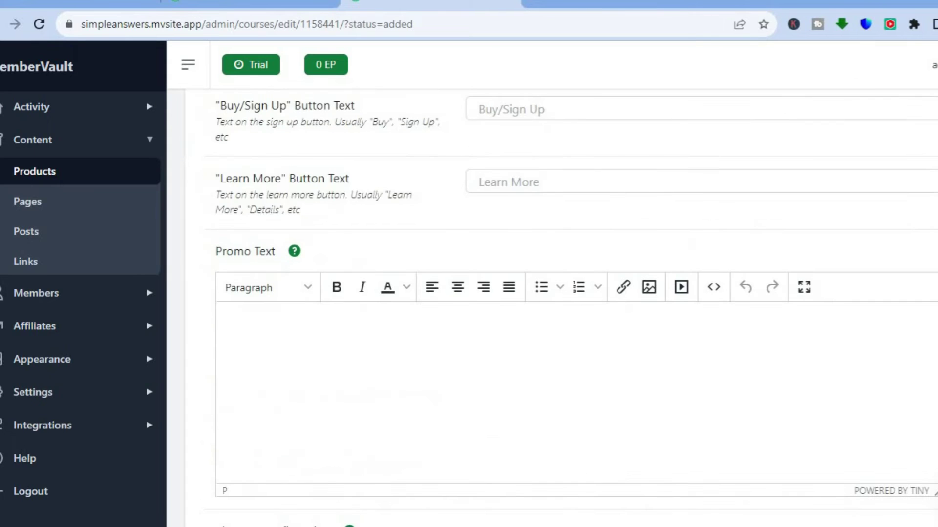
pyautogui.scroll(-5, 561, 308)
pyautogui.scroll(3, 561, 308)
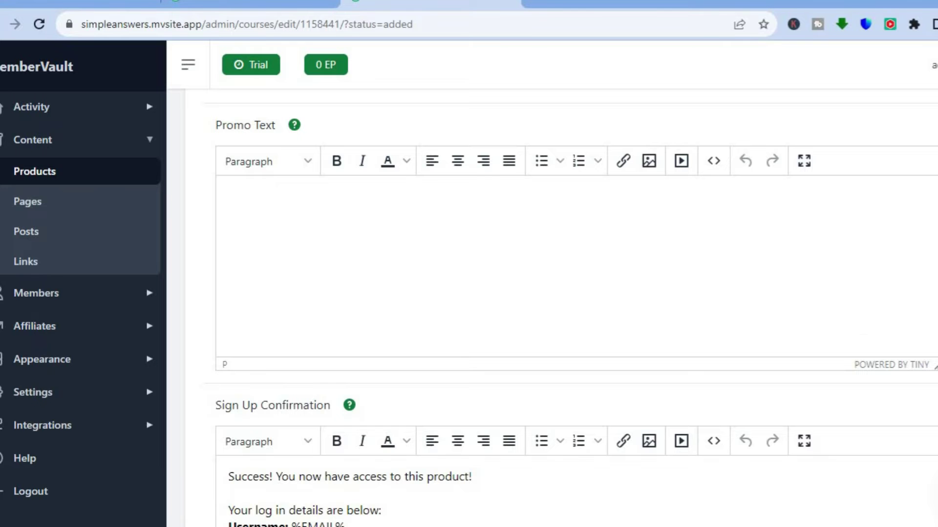
pyautogui.scroll(-4, 562, 308)
pyautogui.scroll(-8, 562, 308)
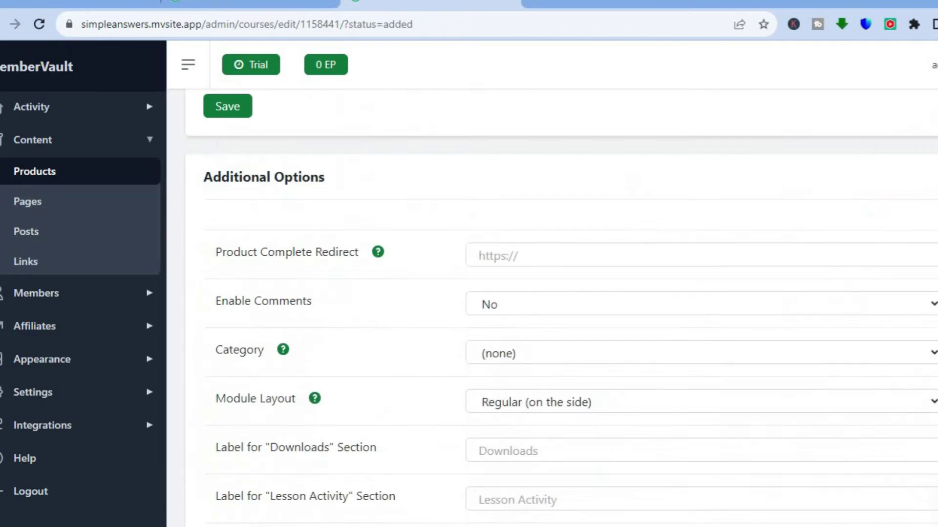
pyautogui.scroll(-9, 562, 308)
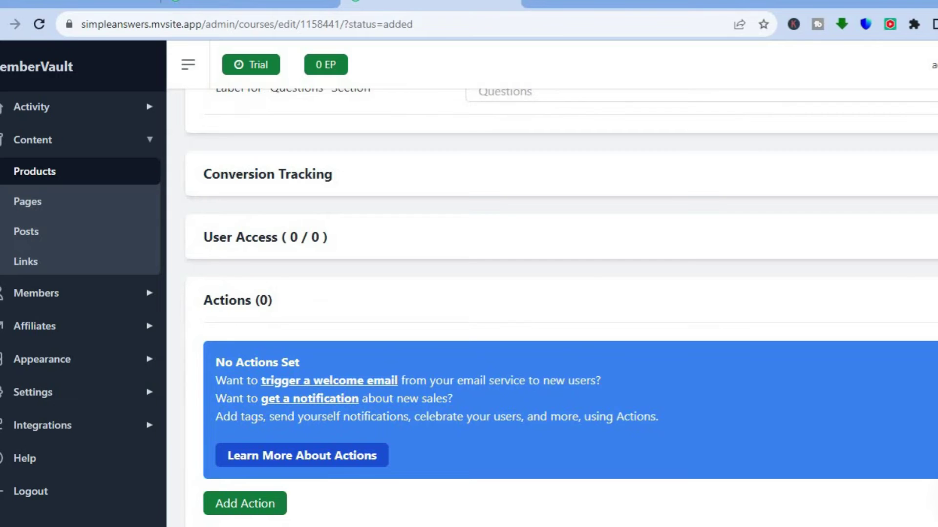
pyautogui.scroll(20, 562, 308)
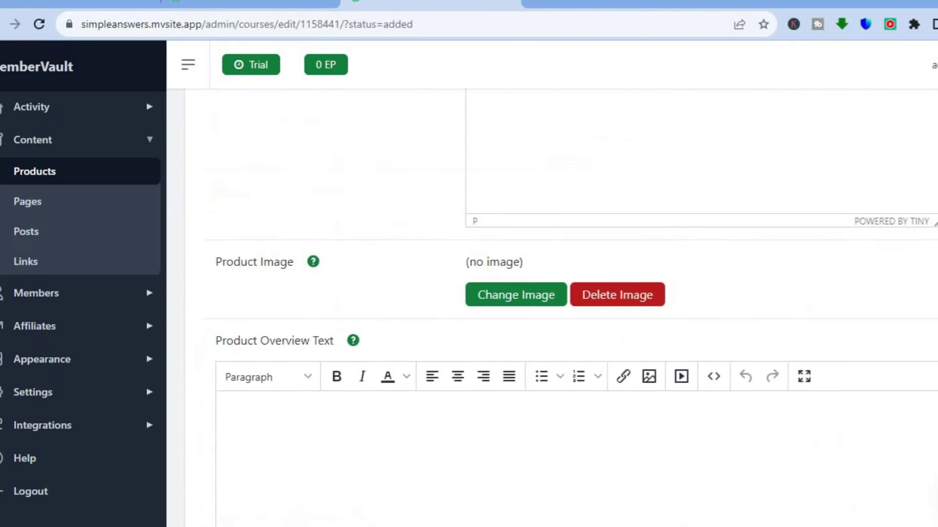
pyautogui.scroll(6, 562, 307)
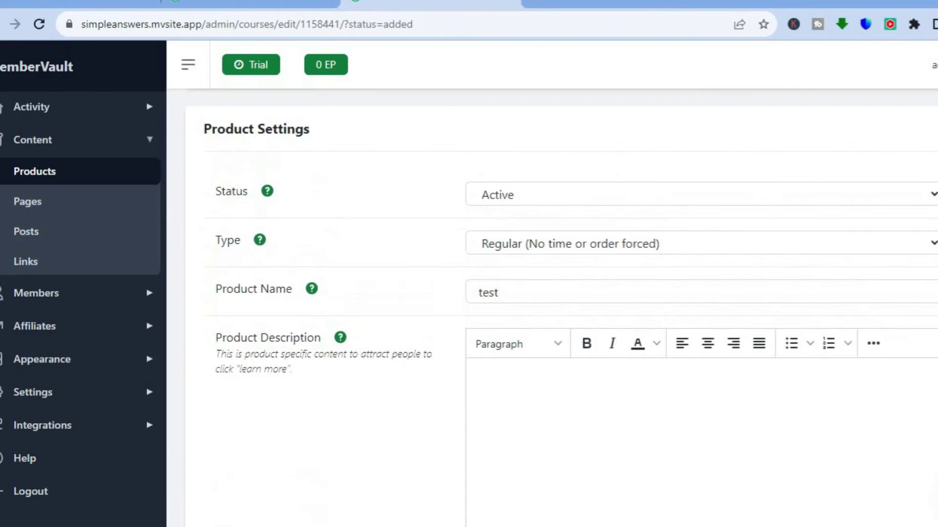
pyautogui.scroll(3, 562, 307)
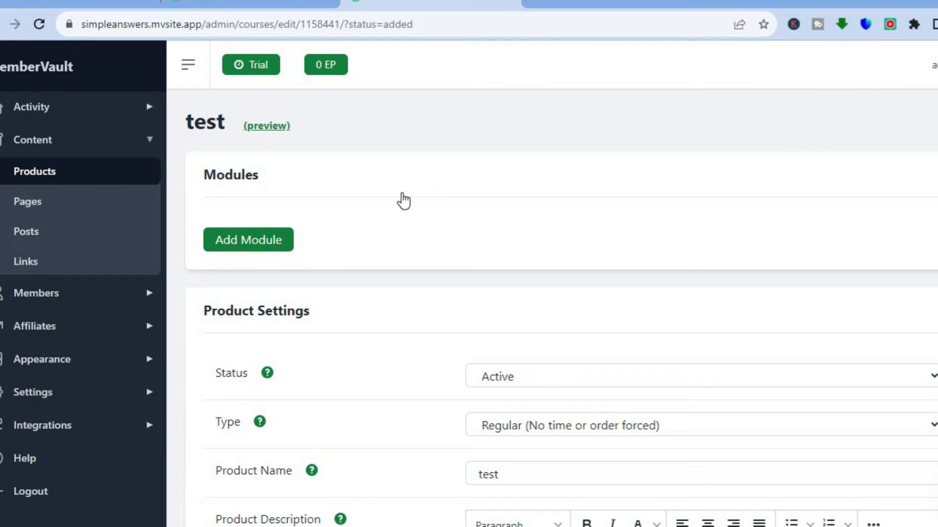
# - Add a regular Module titled 'first' to the 'test' product
pyautogui.click(271, 243)
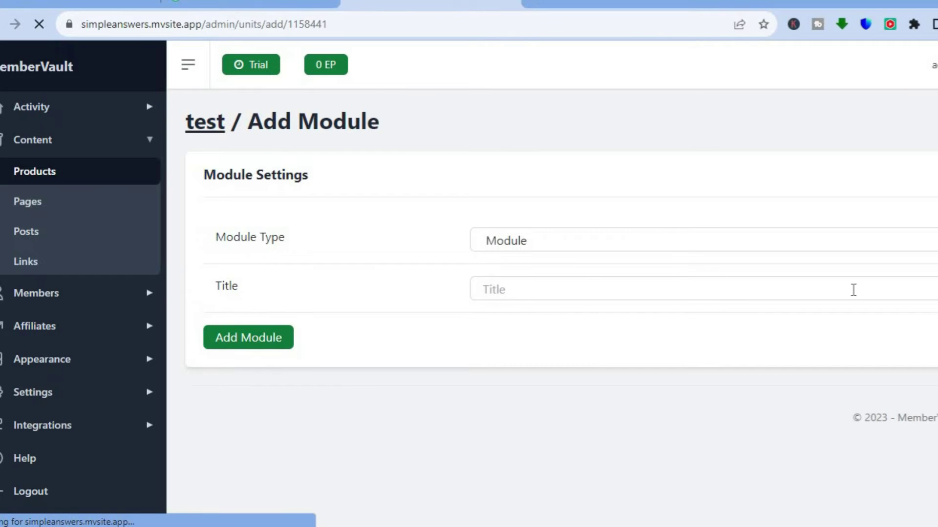
pyautogui.click(858, 238)
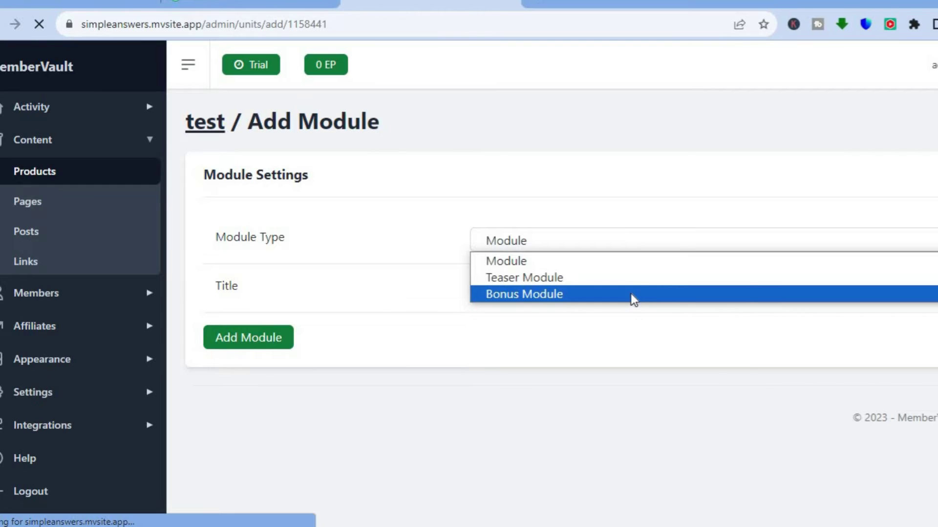
pyautogui.click(628, 264)
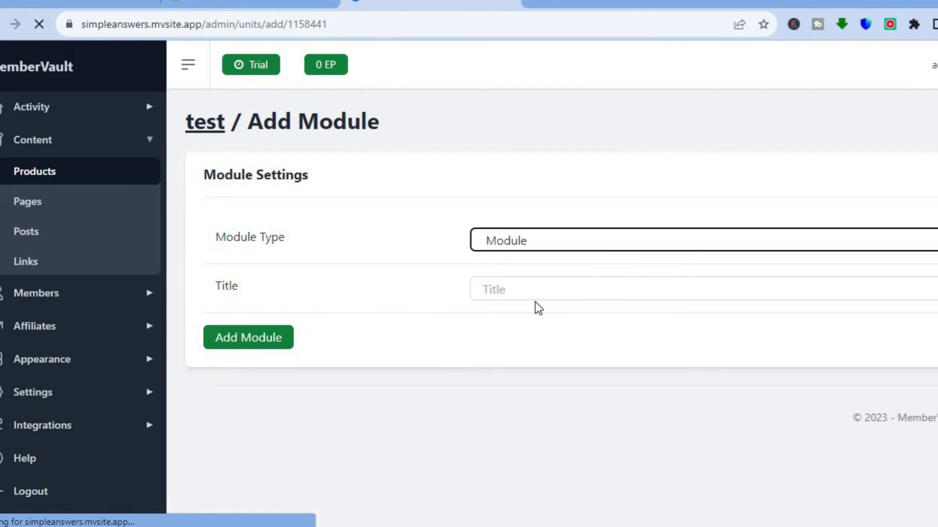
pyautogui.click(542, 291)
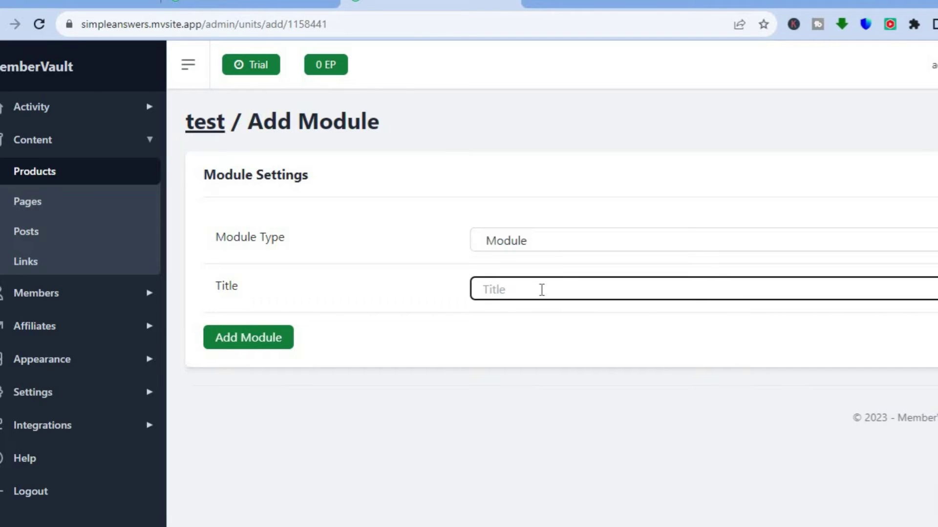
pyautogui.write('first')
pyautogui.click(233, 338)
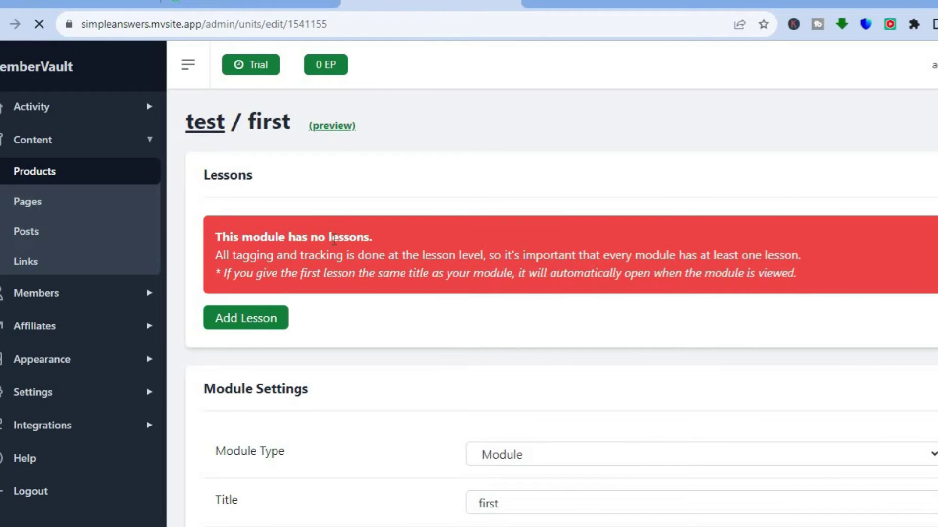
# - Add a lesson titled 'youtube' to the 'first' module
pyautogui.scroll(-2, 933, 272)
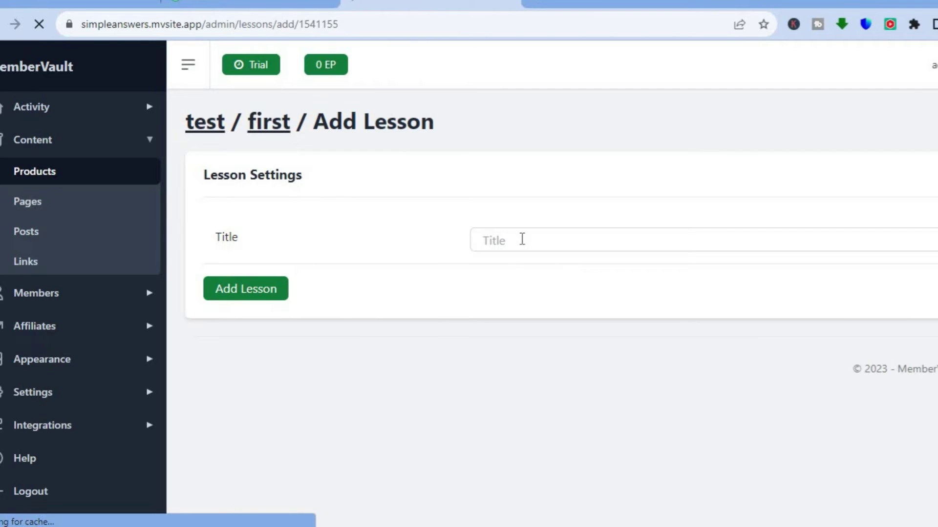
pyautogui.click(521, 238)
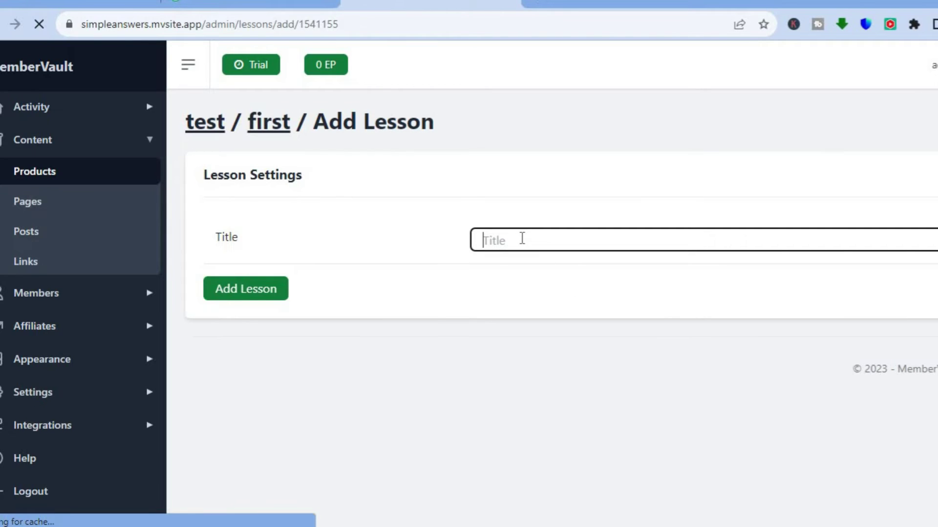
pyautogui.write('youtube')
pyautogui.click(347, 369)
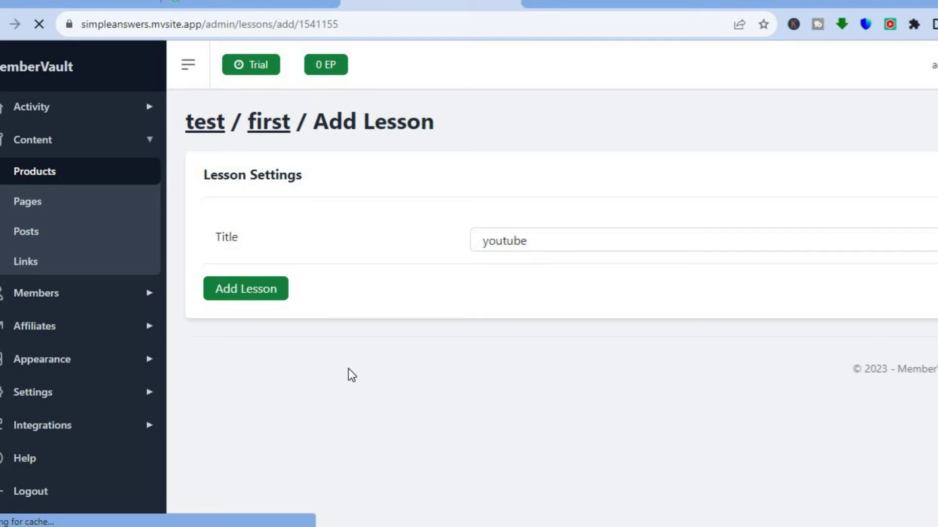
pyautogui.click(254, 290)
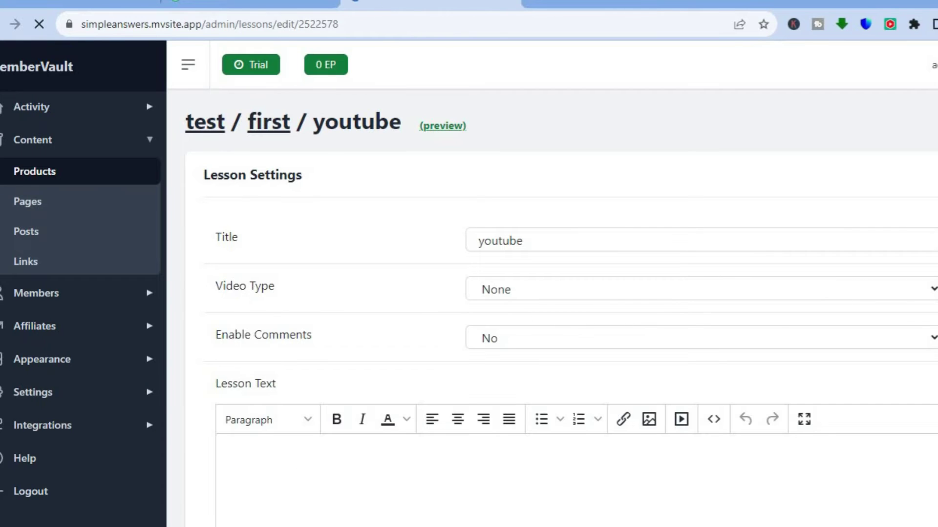
# - Set the 'youtube' lesson's Video Type to YouTube, then change it to Vimeo
pyautogui.scroll(-2, 561, 259)
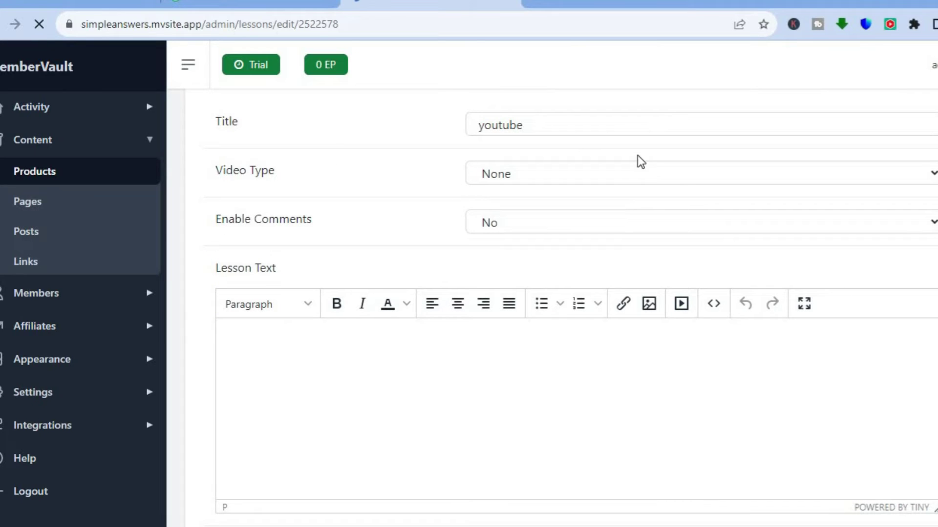
pyautogui.click(670, 175)
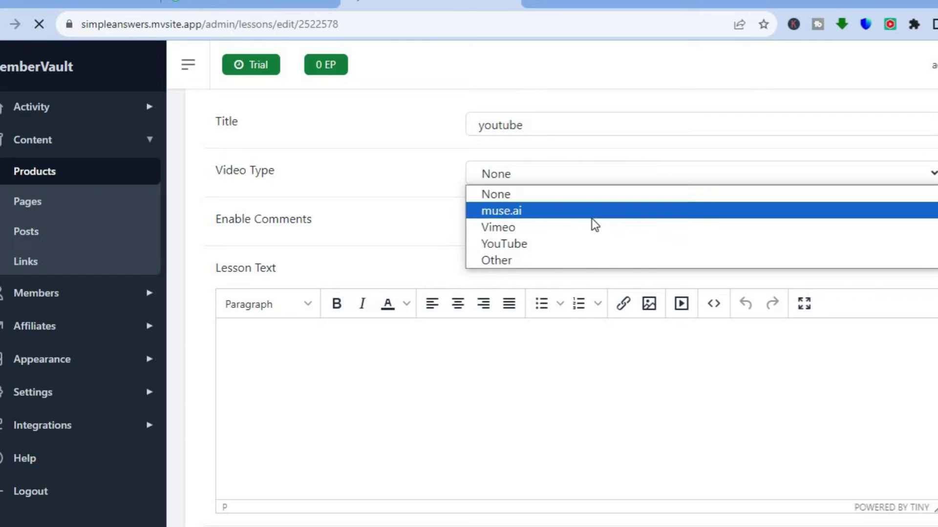
pyautogui.click(575, 245)
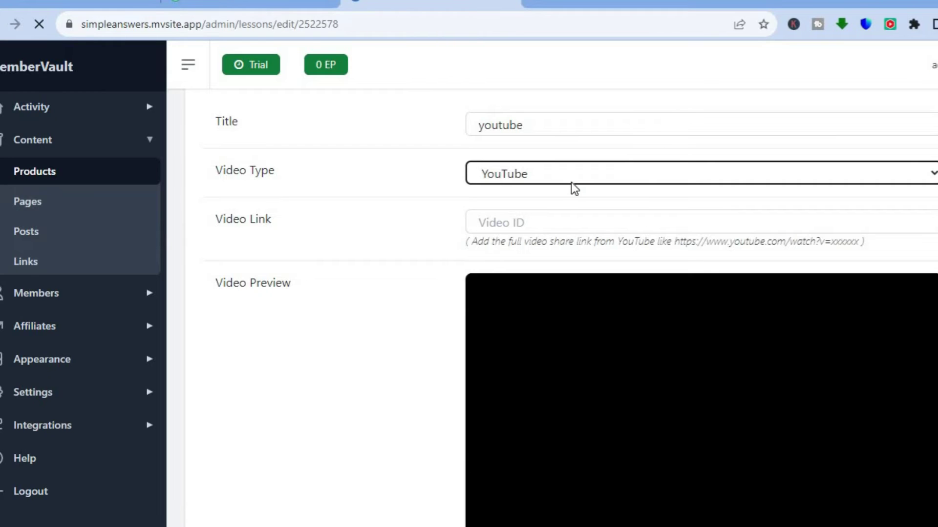
pyautogui.click(575, 176)
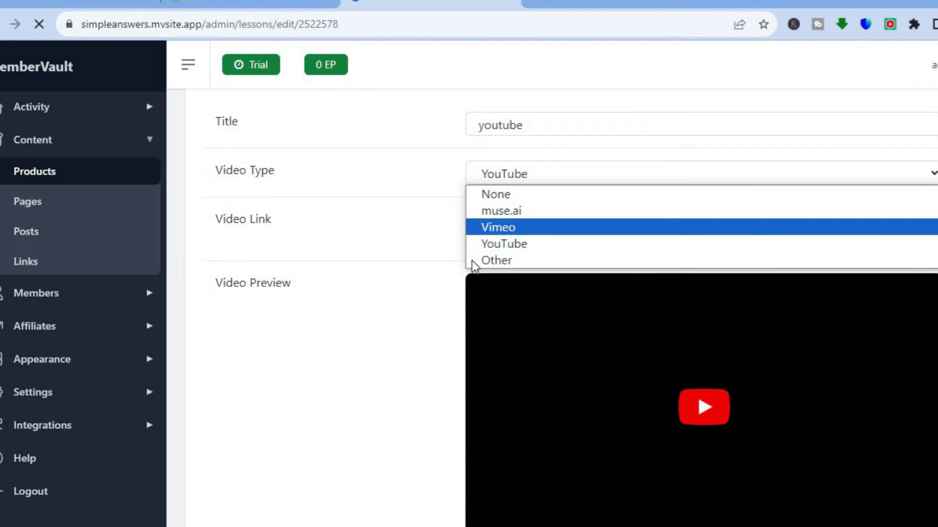
pyautogui.click(522, 227)
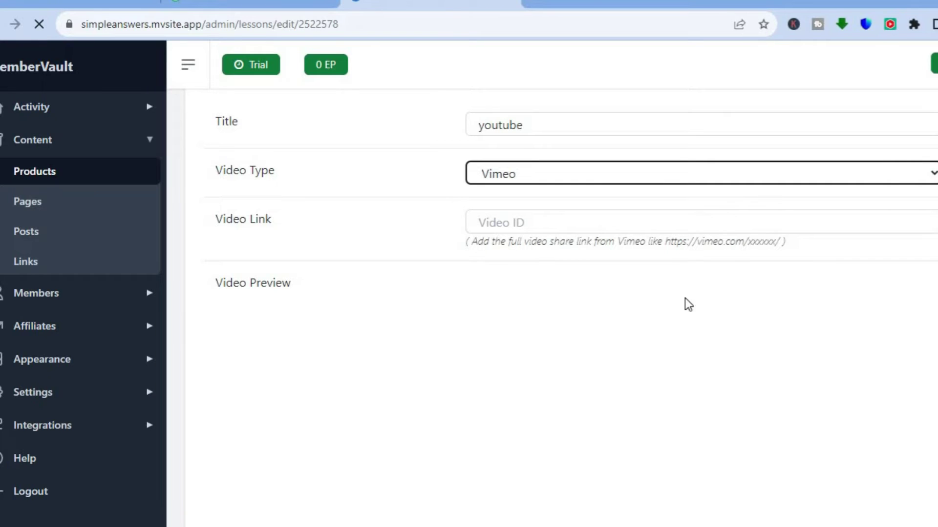
pyautogui.scroll(-7, 577, 307)
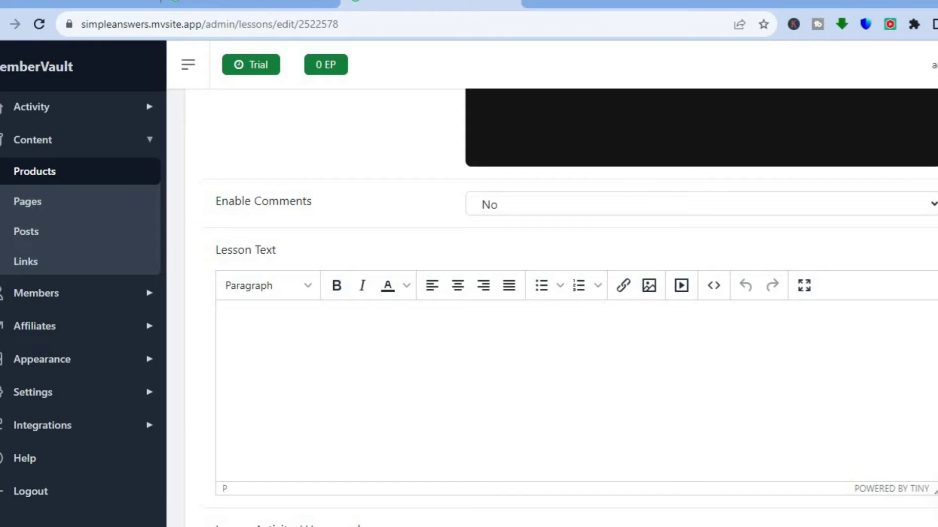
pyautogui.scroll(-1, 571, 332)
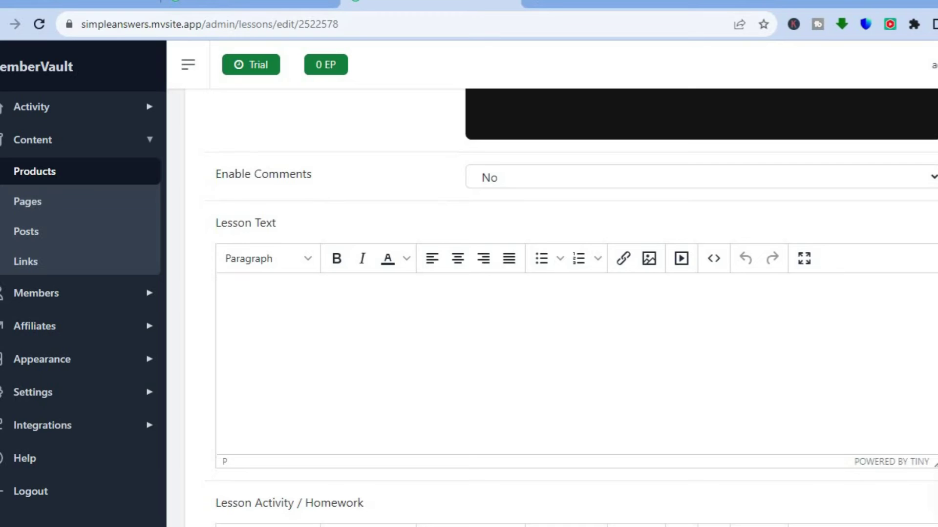
pyautogui.click(873, 179)
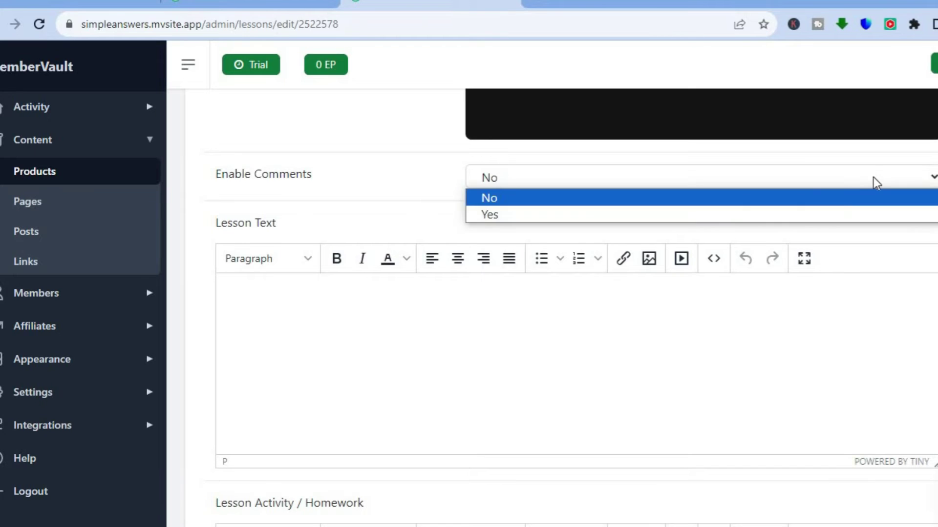
pyautogui.click(820, 220)
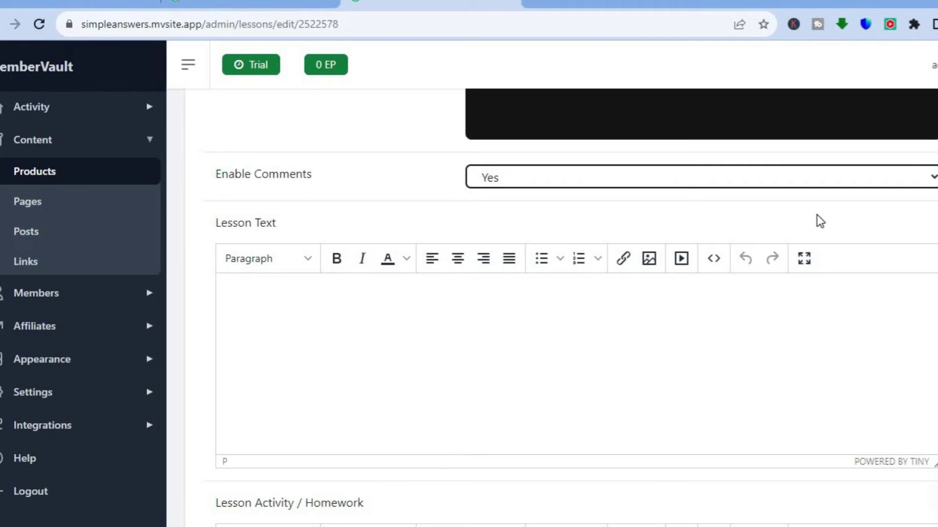
pyautogui.scroll(-4, 576, 308)
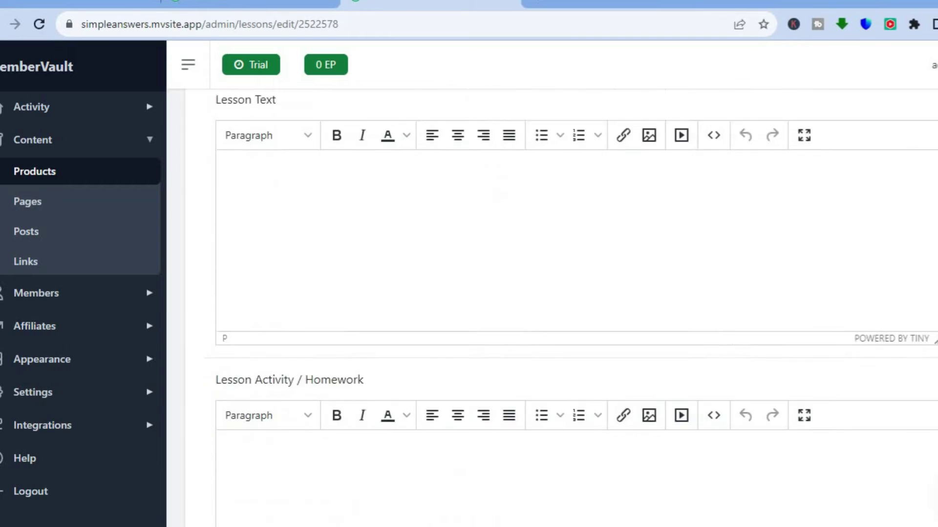
pyautogui.scroll(2, 577, 308)
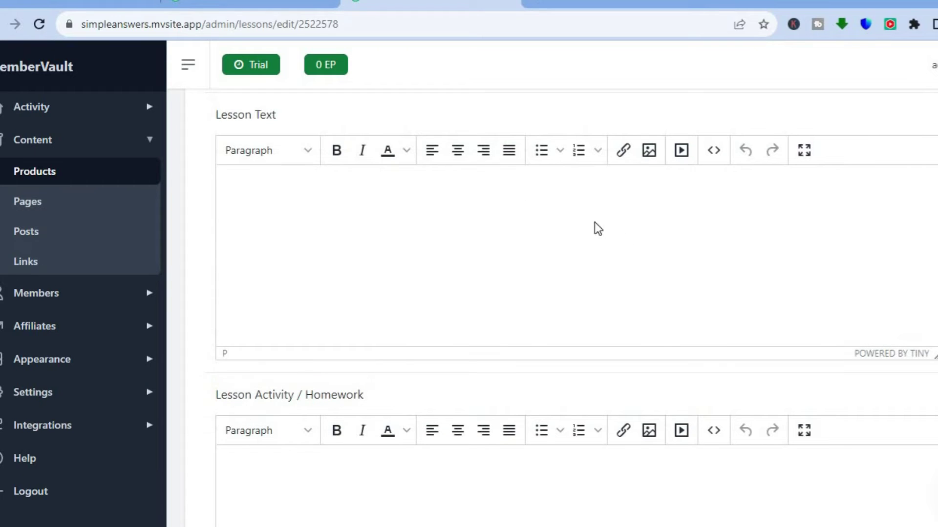
pyautogui.click(505, 188)
pyautogui.scroll(-1, 576, 308)
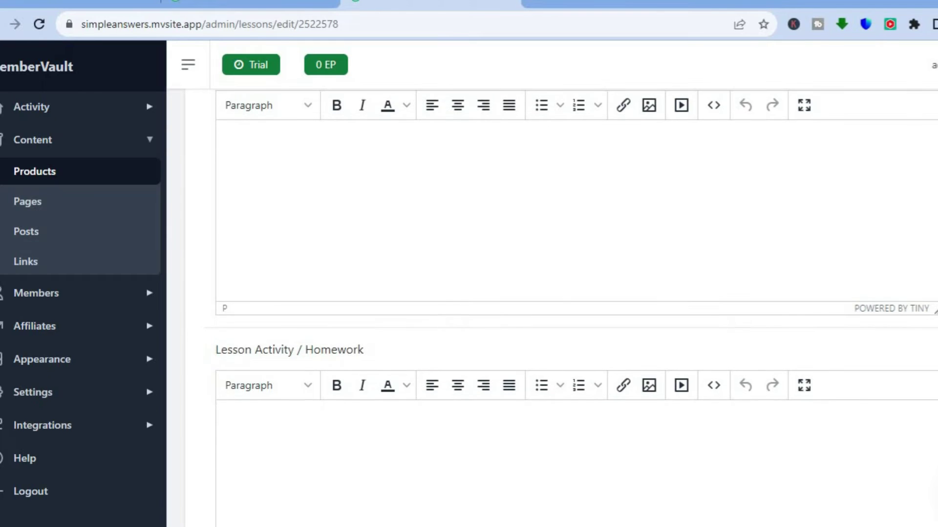
pyautogui.scroll(-1, 576, 308)
pyautogui.scroll(-3, 576, 308)
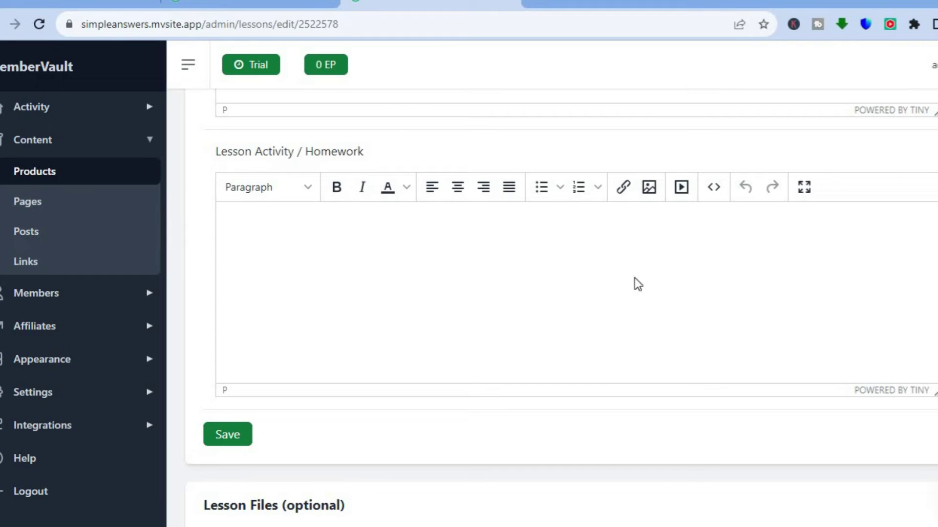
pyautogui.click(517, 242)
pyautogui.scroll(-5, 562, 307)
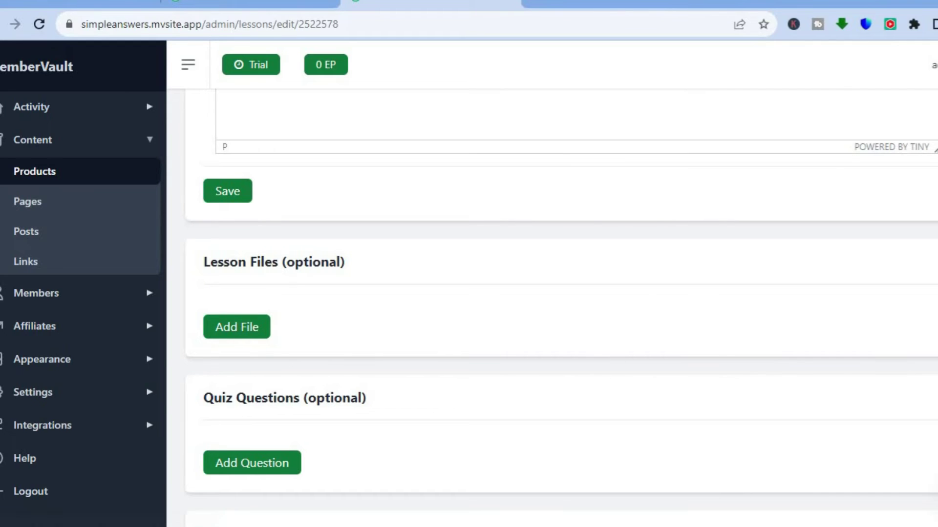
pyautogui.scroll(-1, 561, 308)
pyautogui.scroll(-2, 562, 308)
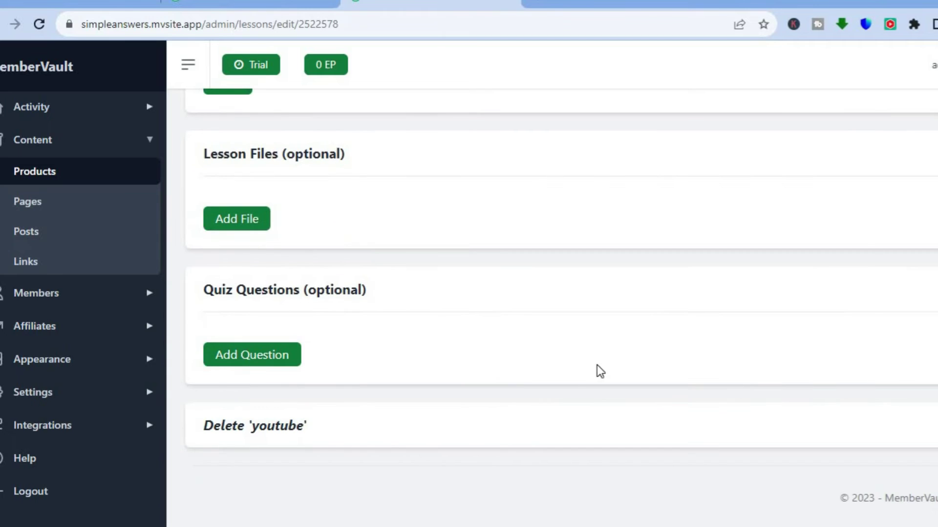
pyautogui.click(257, 359)
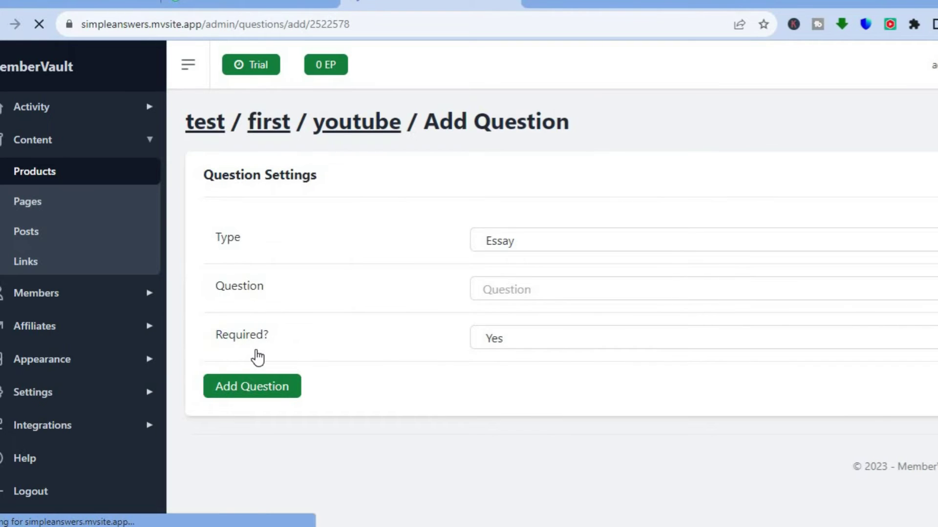
# - Make the new question Multiple Choice, then leave it unsaved for the empty Pages list
pyautogui.click(540, 238)
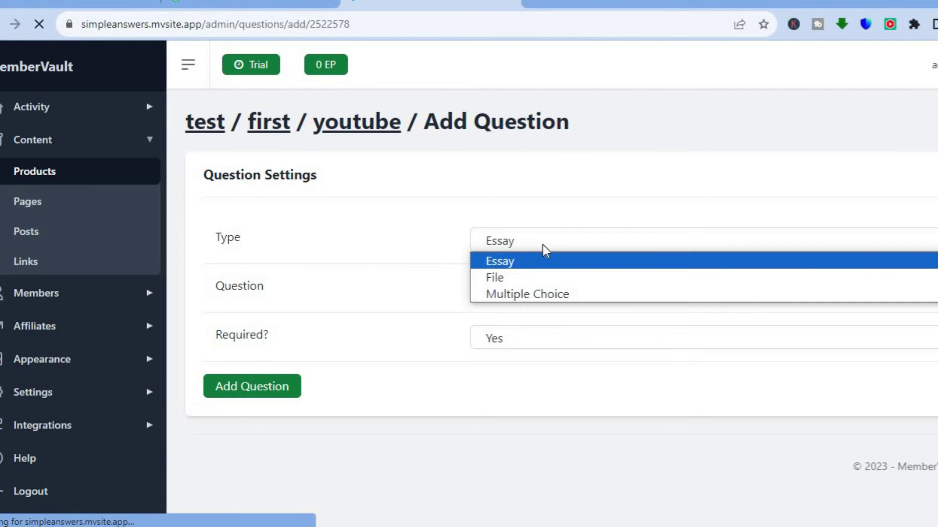
pyautogui.click(565, 294)
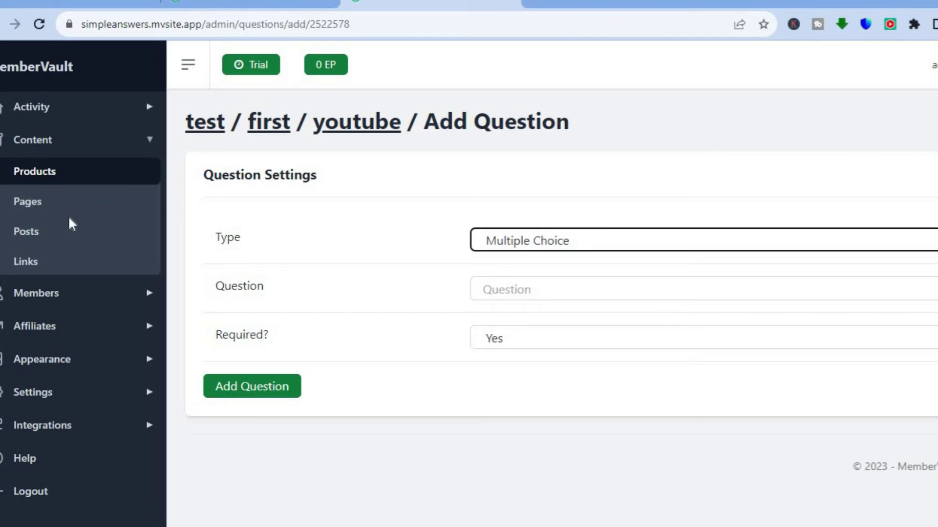
pyautogui.click(41, 206)
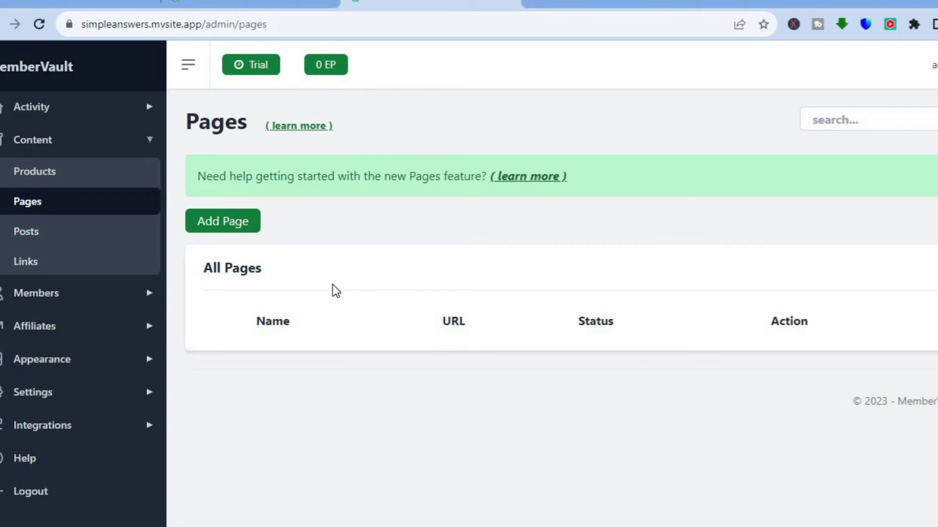
# - Check the empty Posts list, then open the Members list showing All Members (0)
pyautogui.click(47, 240)
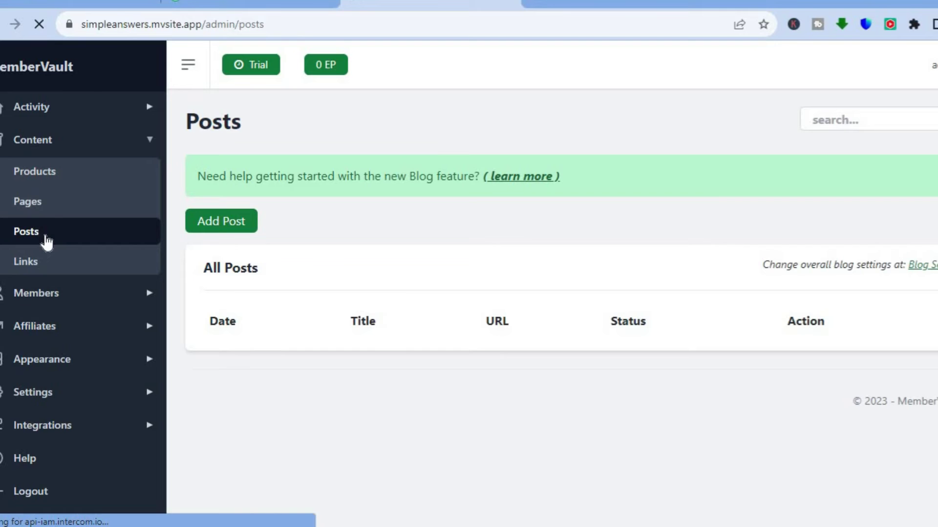
pyautogui.click(55, 296)
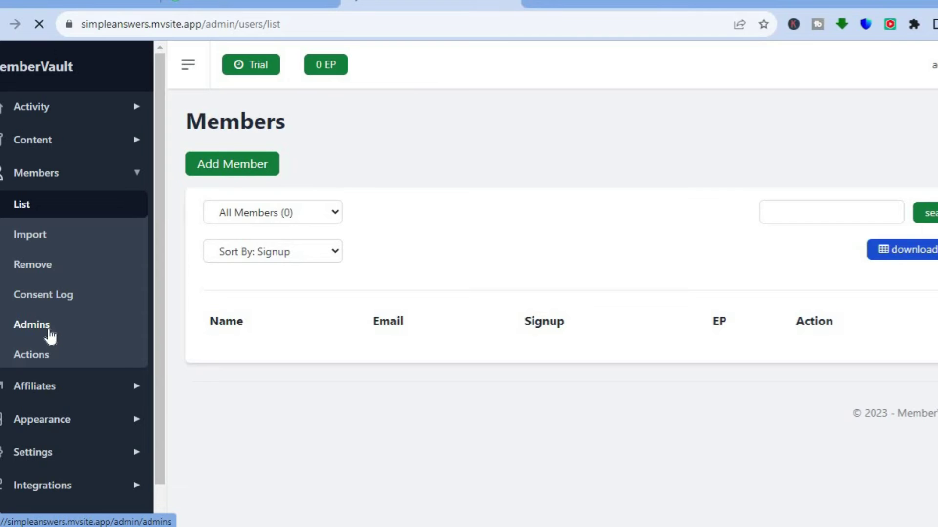
# - Visit member Actions, then open Affiliate Settings, where test is not shared and Inactive
pyautogui.click(43, 366)
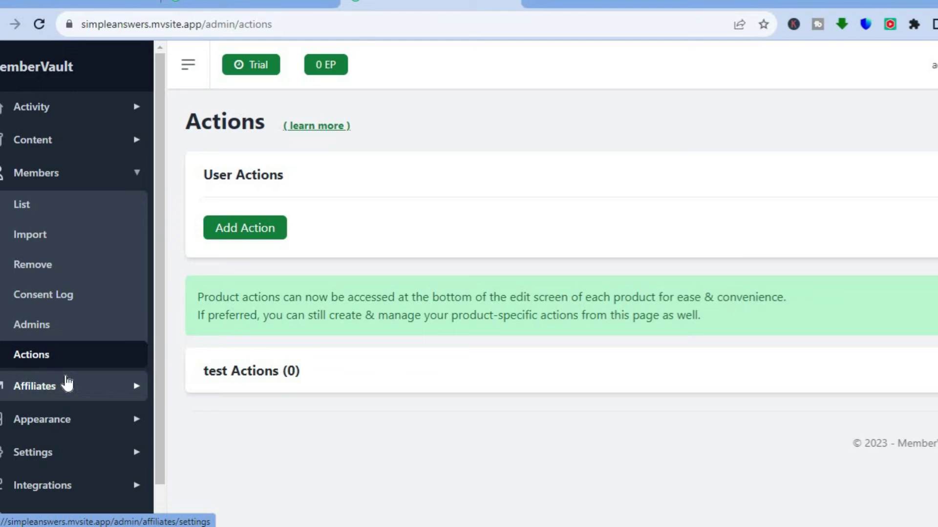
pyautogui.click(67, 384)
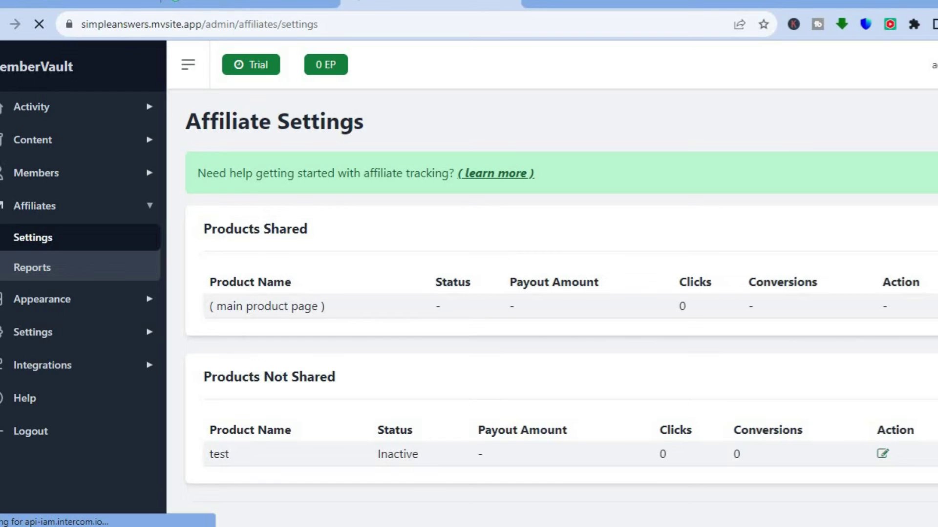
# - Edit the test product's affiliate settings and set its affiliate status to Active
pyautogui.scroll(-1, 717, 310)
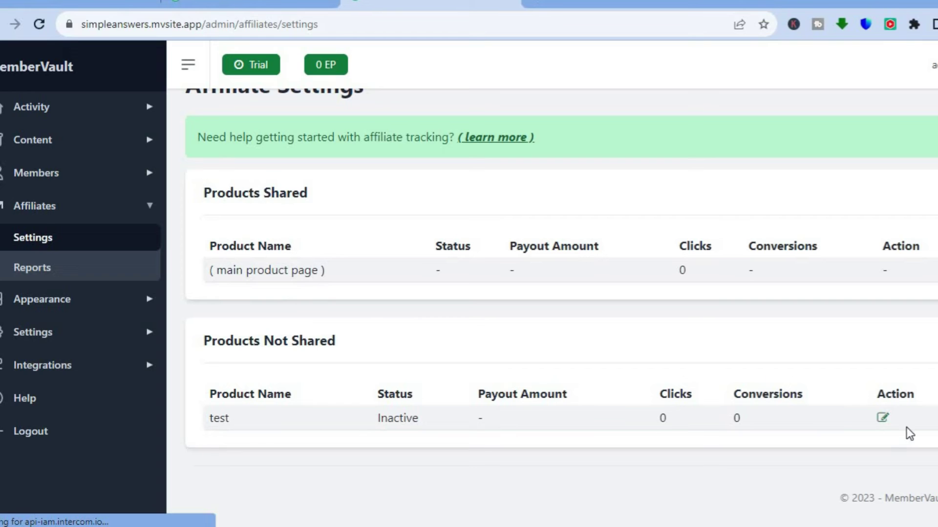
pyautogui.click(883, 421)
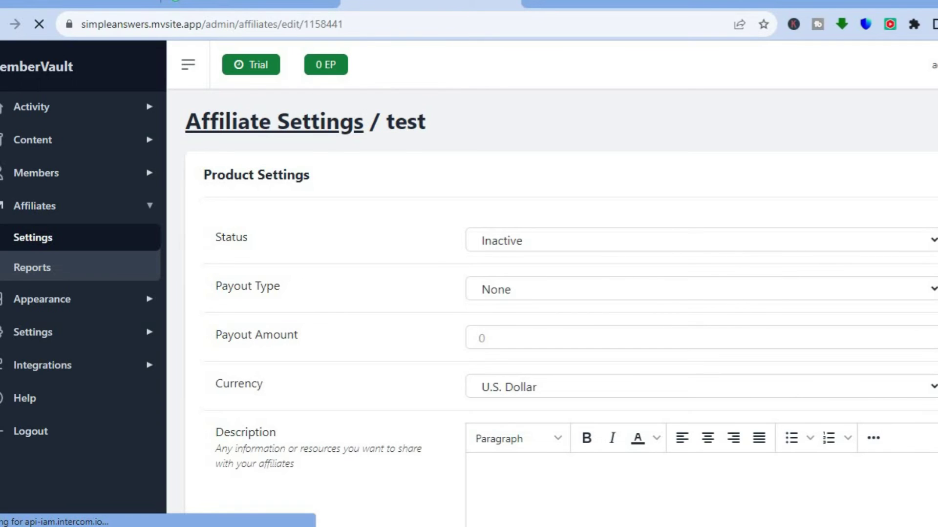
pyautogui.scroll(-1, 561, 308)
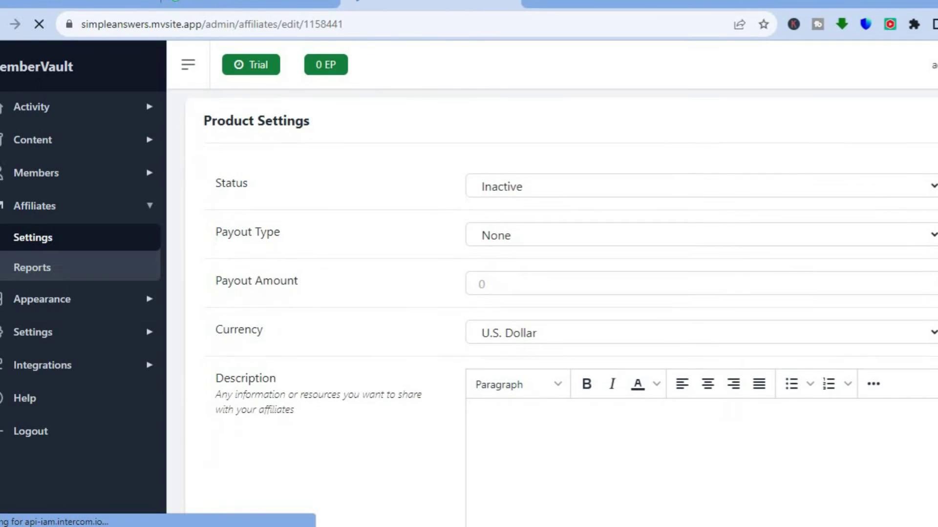
pyautogui.click(857, 187)
pyautogui.click(813, 221)
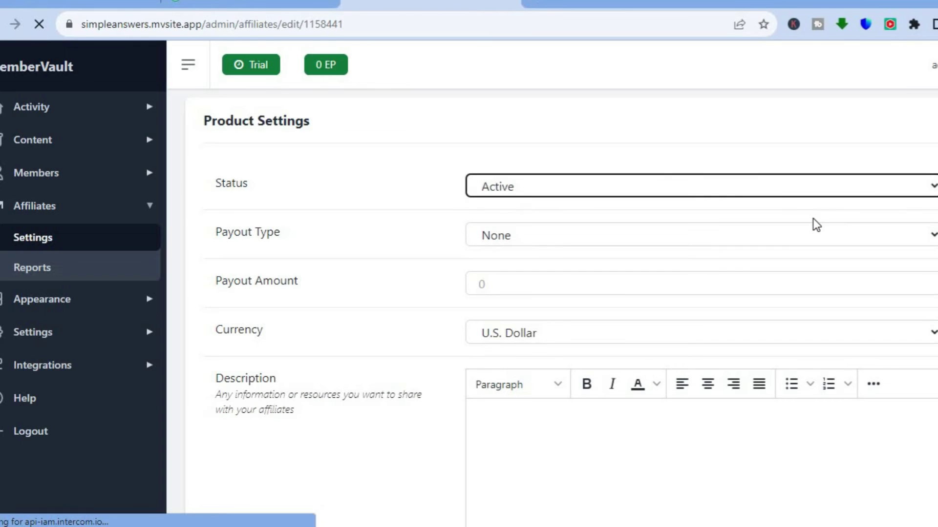
# - Set the payout type to Fixed Amount instead of Percentage
pyautogui.click(782, 240)
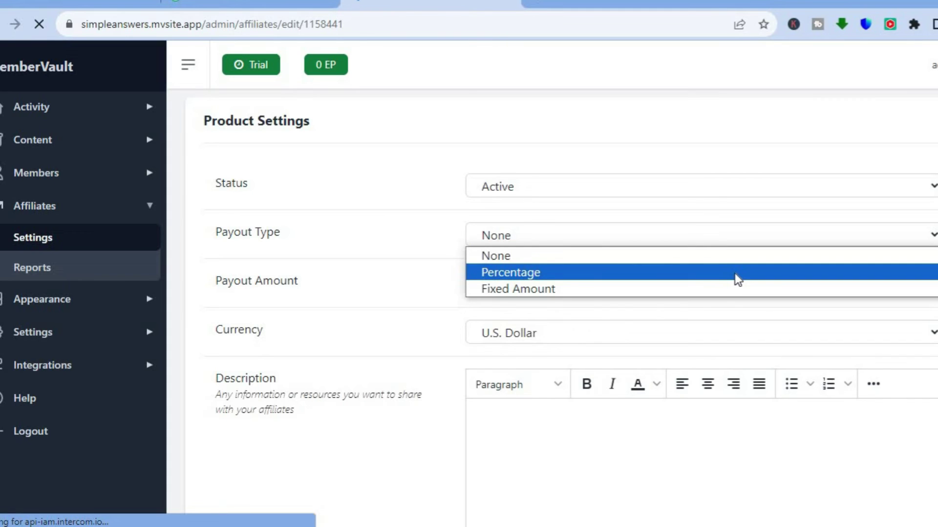
pyautogui.click(699, 274)
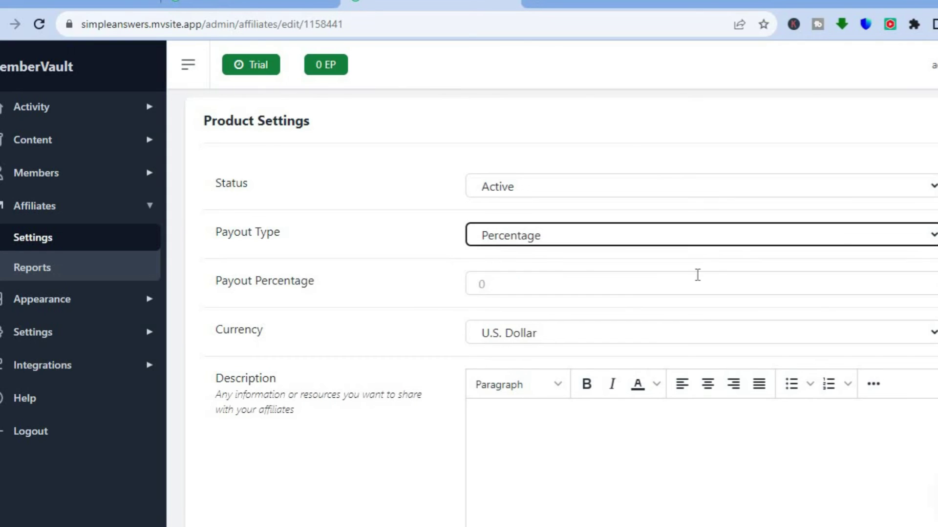
pyautogui.click(871, 281)
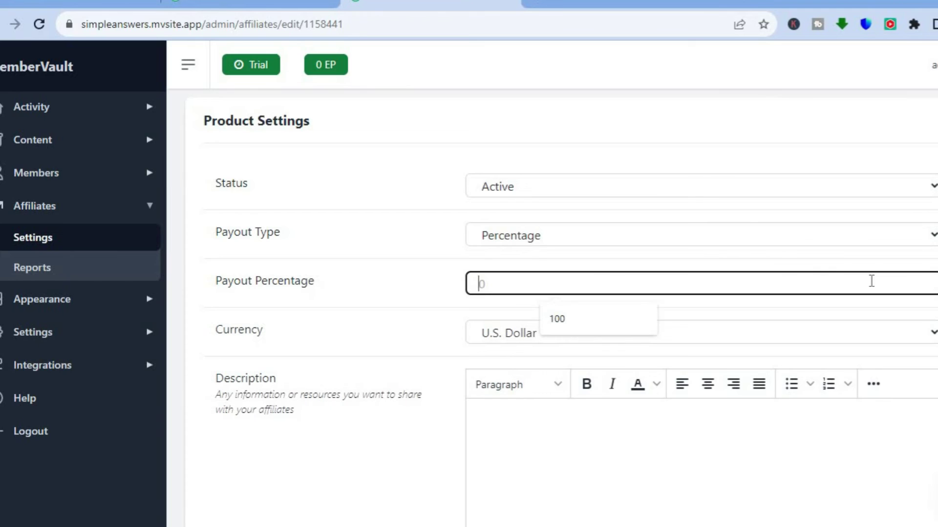
pyautogui.click(807, 242)
pyautogui.click(782, 289)
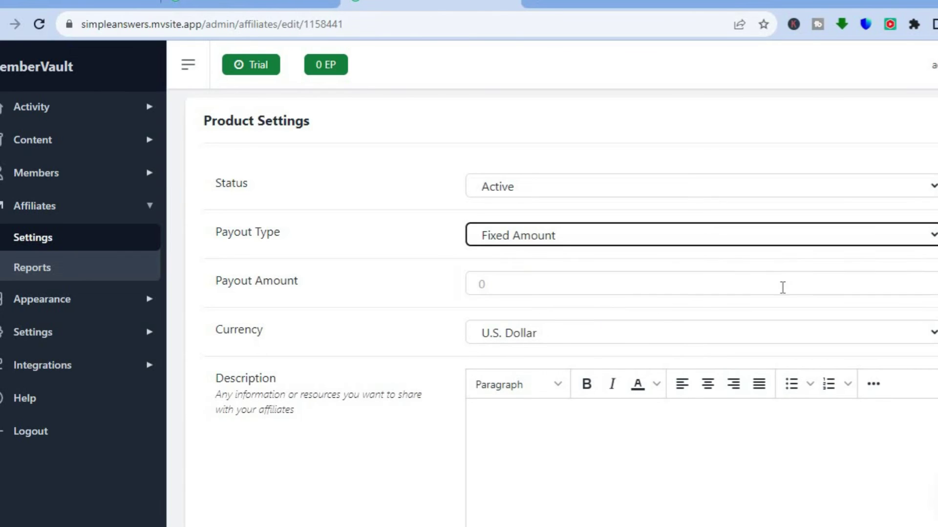
pyautogui.click(758, 287)
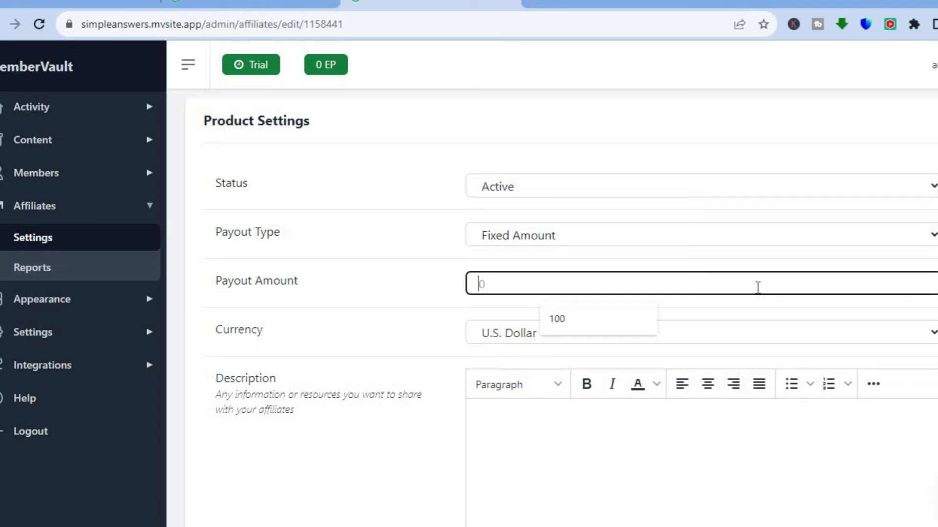
pyautogui.click(793, 316)
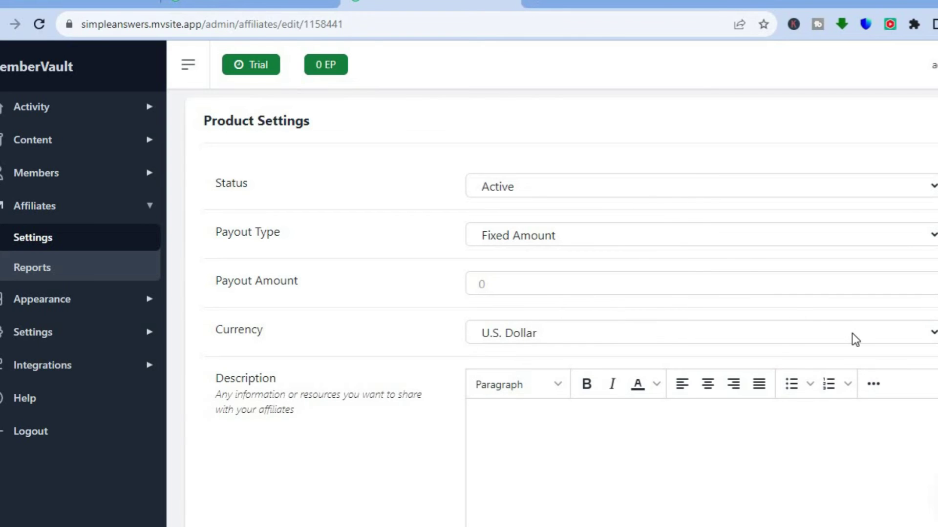
# - Enter a payout amount of 5 and save the affiliate settings
pyautogui.scroll(-4, 562, 308)
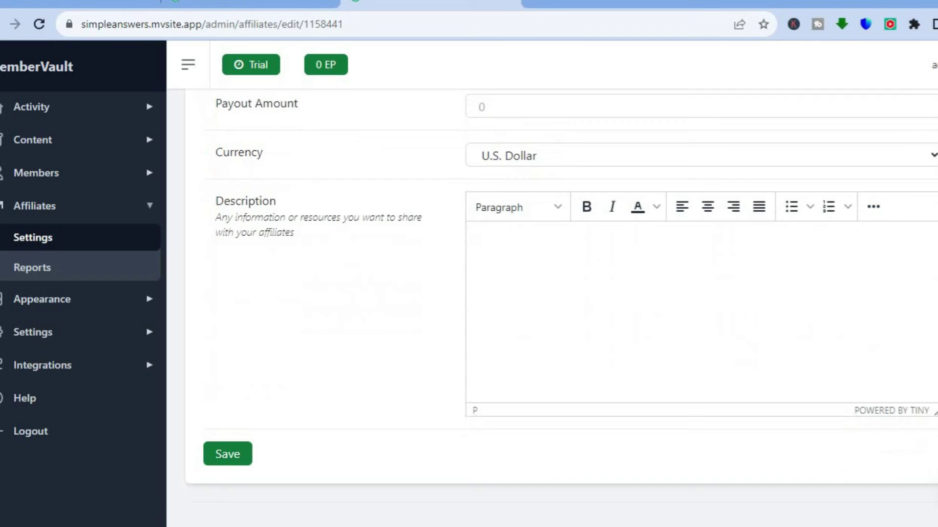
pyautogui.scroll(4, 697, 259)
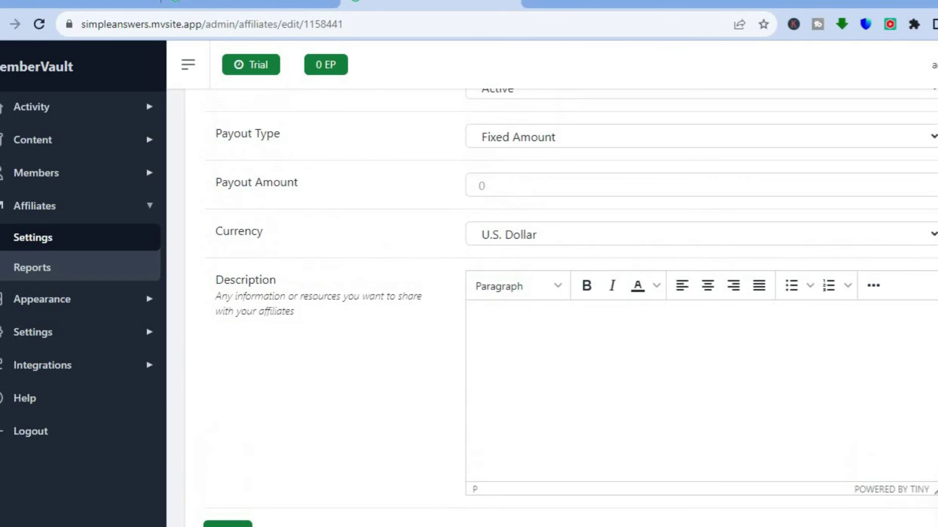
pyautogui.click(667, 274)
pyautogui.write('5')
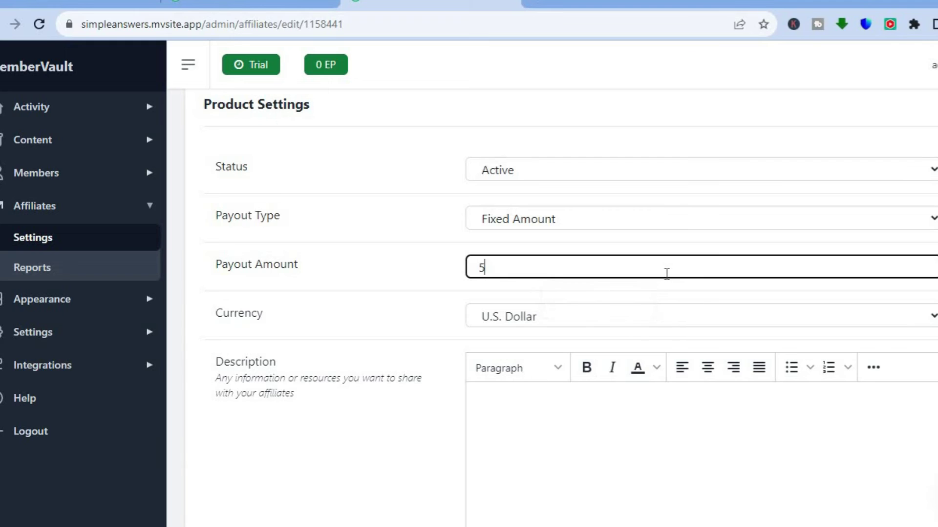
pyautogui.scroll(-4, 667, 274)
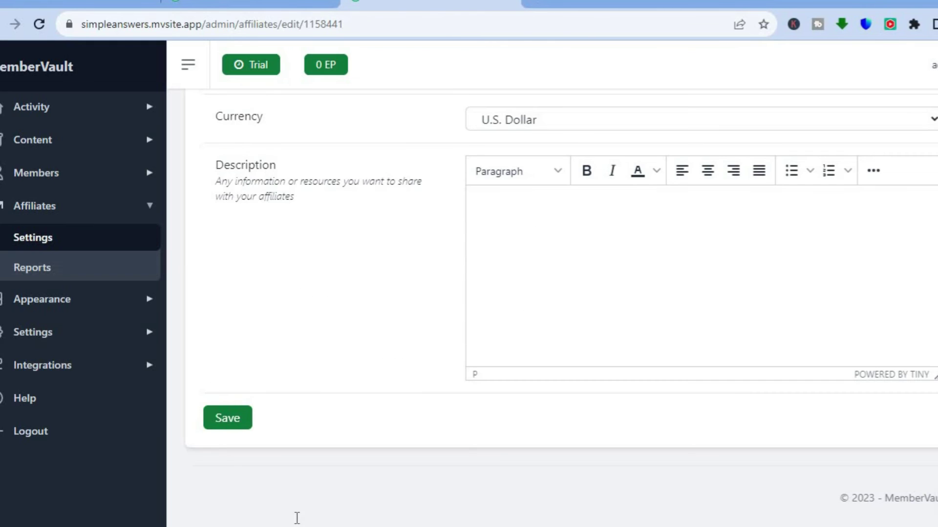
pyautogui.click(241, 418)
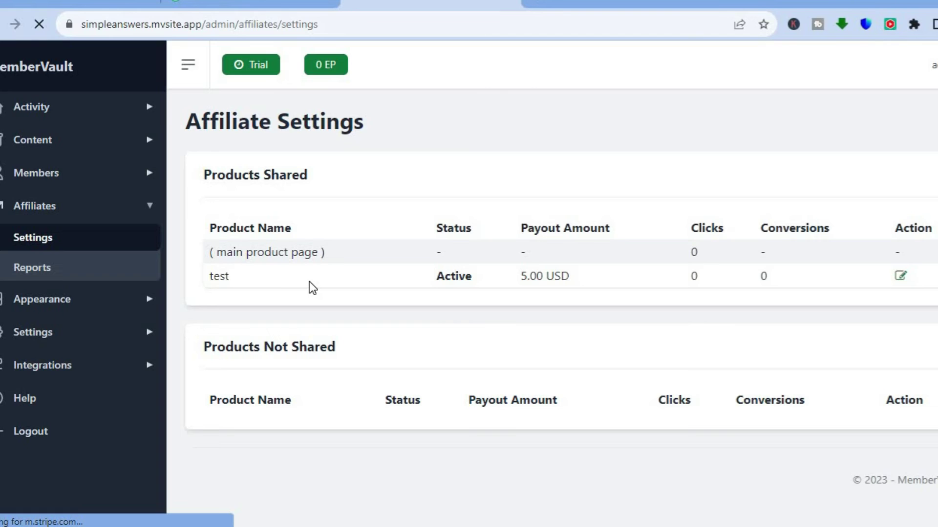
# - Open the test product from the Products list and bring up the first module's options
pyautogui.click(56, 142)
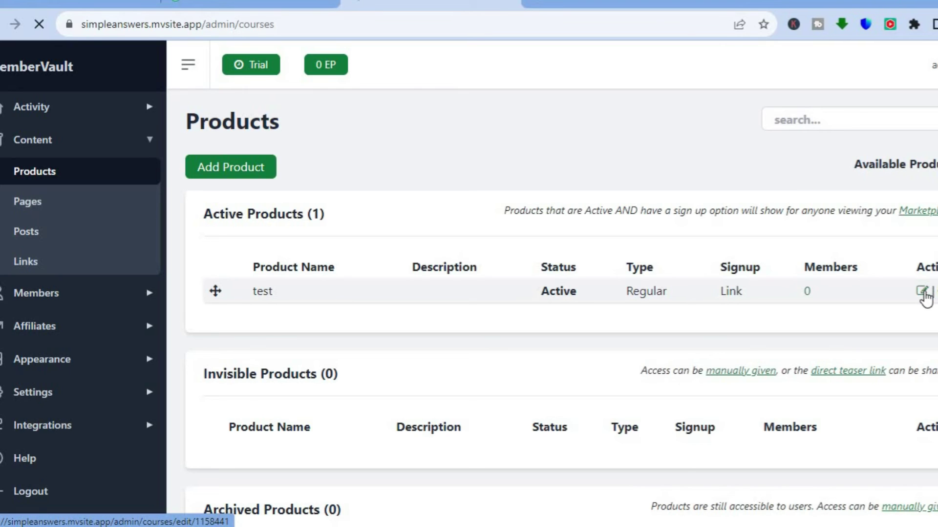
pyautogui.click(923, 293)
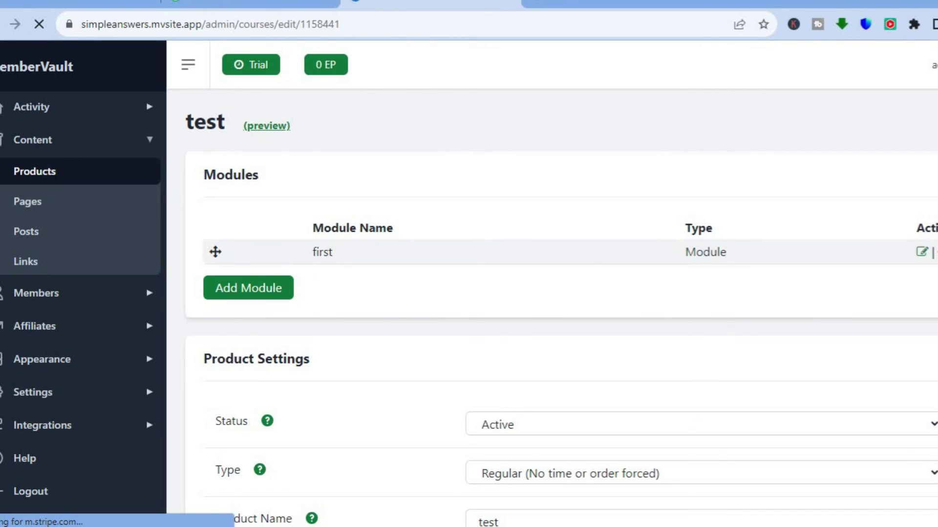
pyautogui.scroll(-10, 561, 308)
pyautogui.scroll(10, 561, 284)
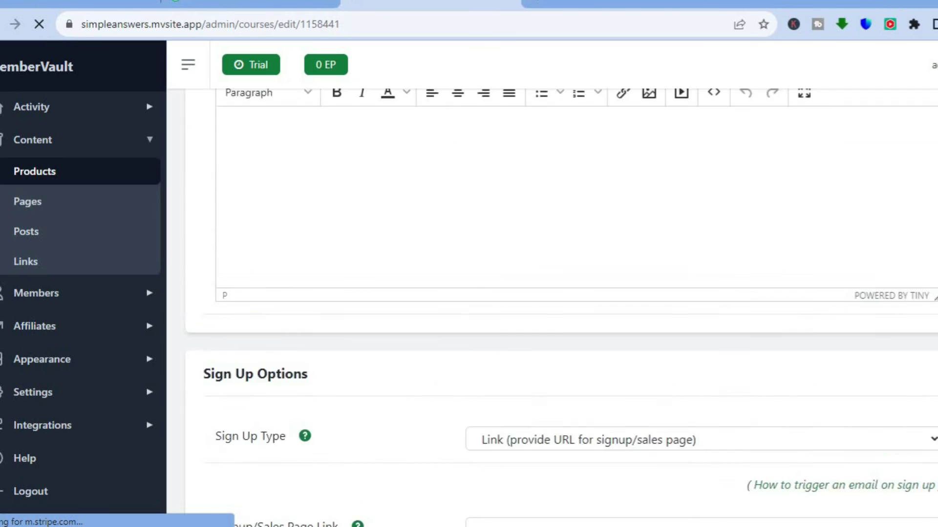
pyautogui.click(935, 128)
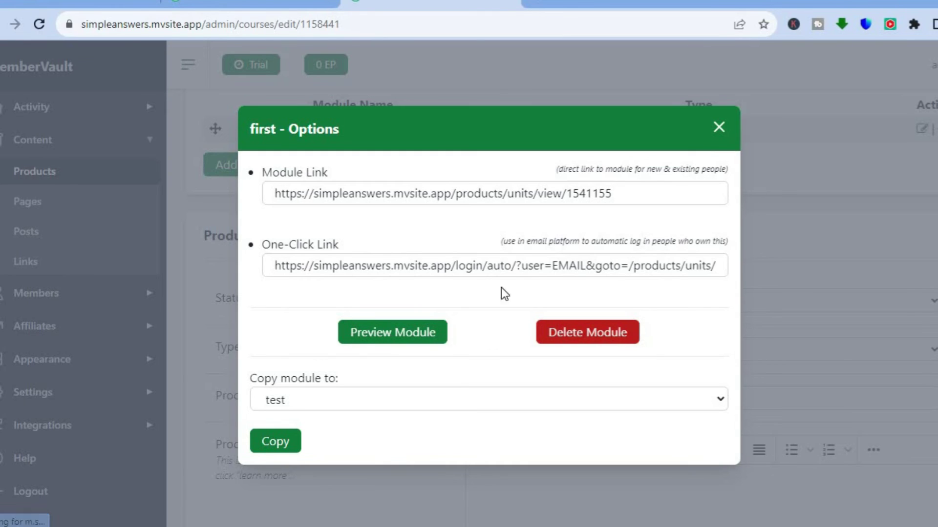
# - Preview the first module as a member, then close the preview to return to its edit page
pyautogui.click(402, 337)
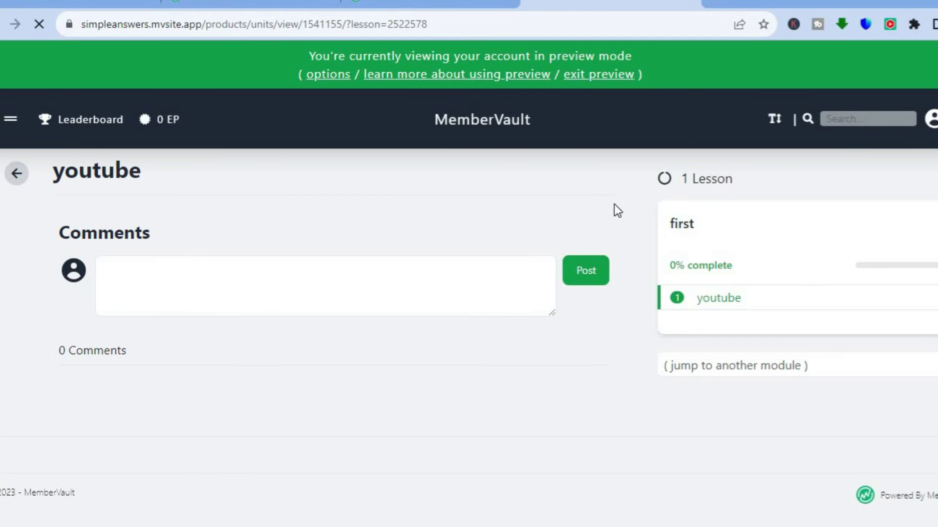
pyautogui.click(692, 5)
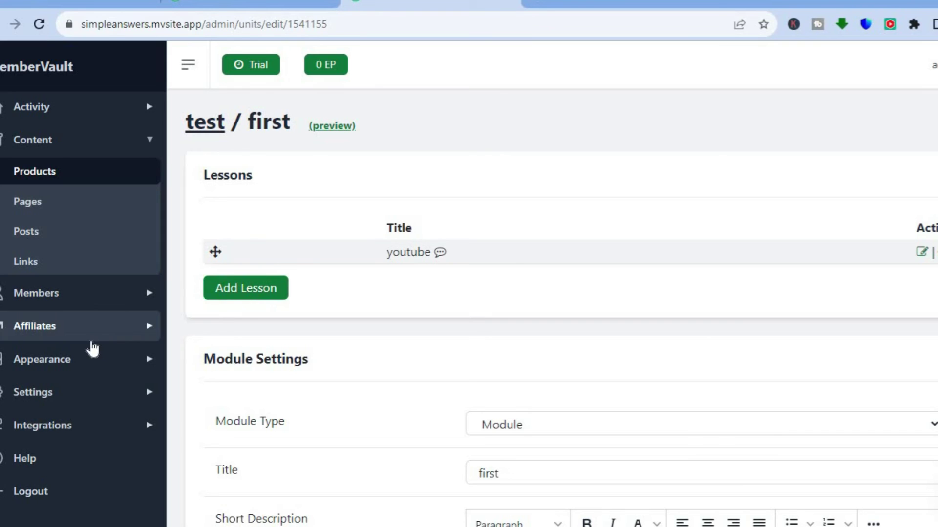
# - Open Appearance > Branding and scroll past Colors to the account preview listing test
pyautogui.click(72, 363)
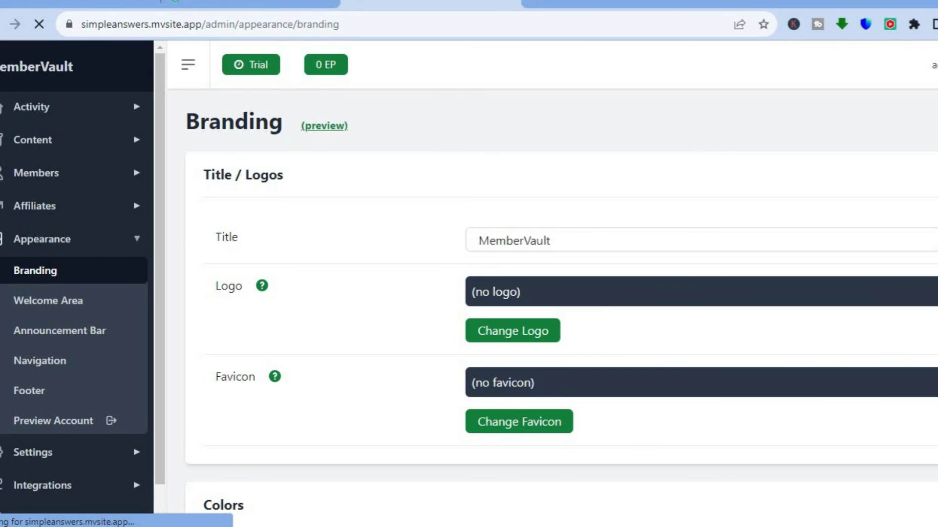
pyautogui.scroll(-5, 619, 265)
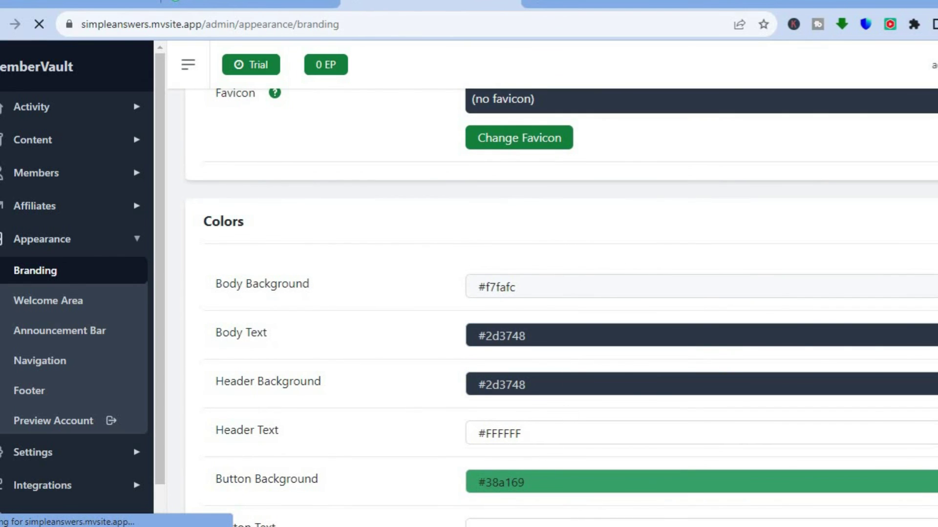
pyautogui.scroll(-10, 561, 308)
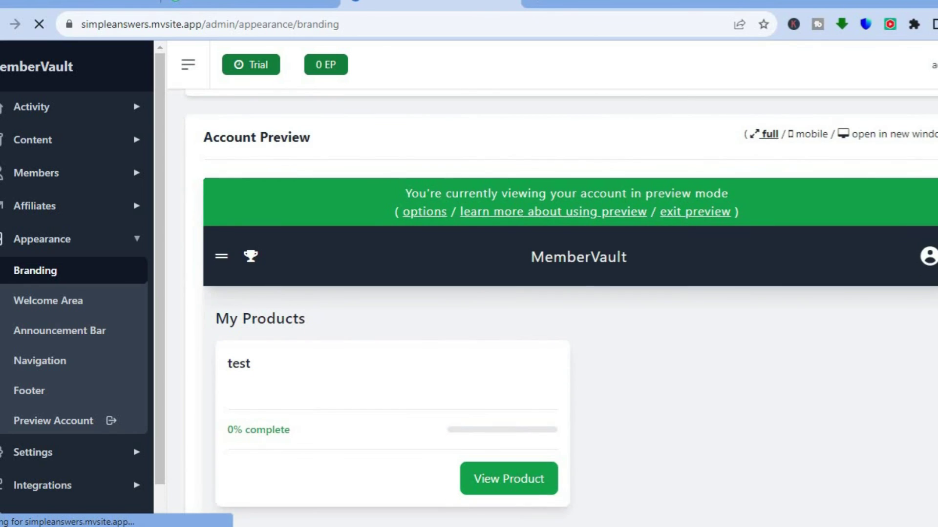
pyautogui.scroll(-2, 551, 236)
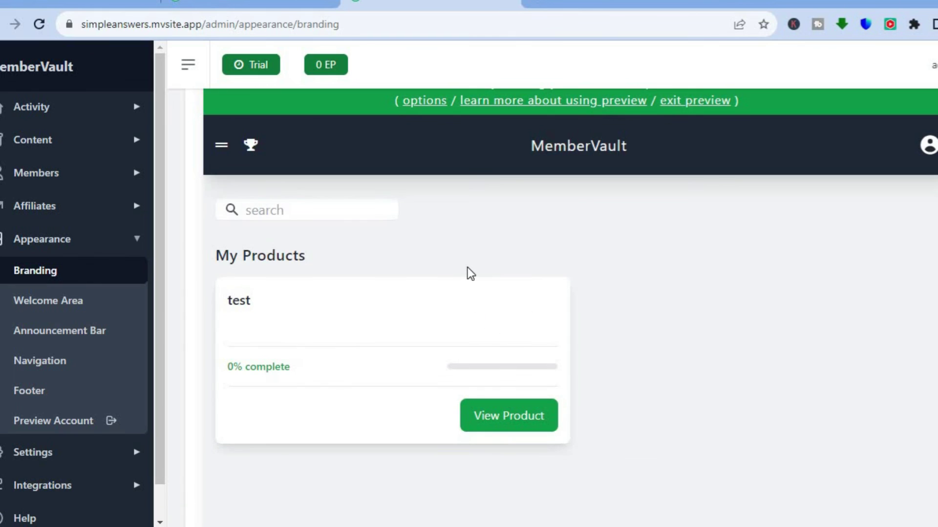
# - Open the Welcome Area settings and review them, noting the welcome area is set not to show
pyautogui.click(80, 304)
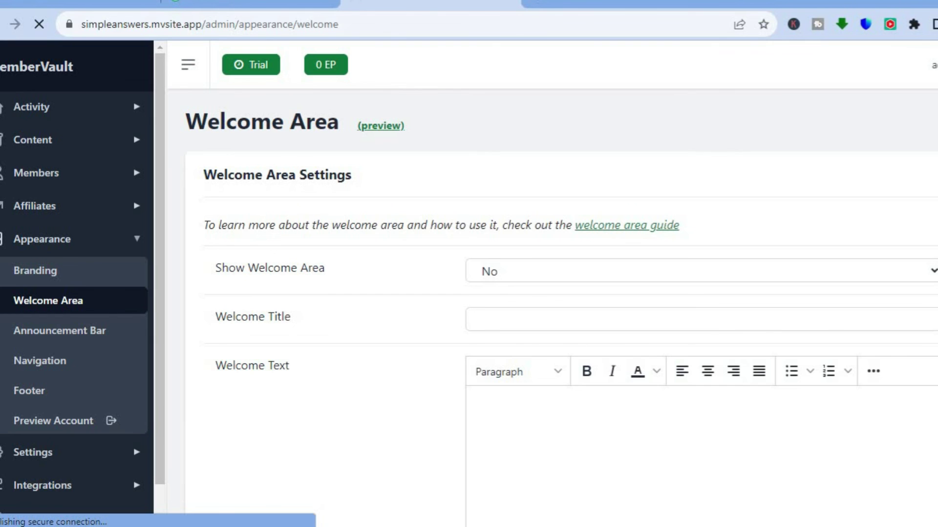
pyautogui.scroll(-3, 513, 377)
pyautogui.scroll(-8, 561, 293)
pyautogui.scroll(7, 562, 308)
pyautogui.scroll(-11, 561, 308)
pyautogui.scroll(-2, 562, 293)
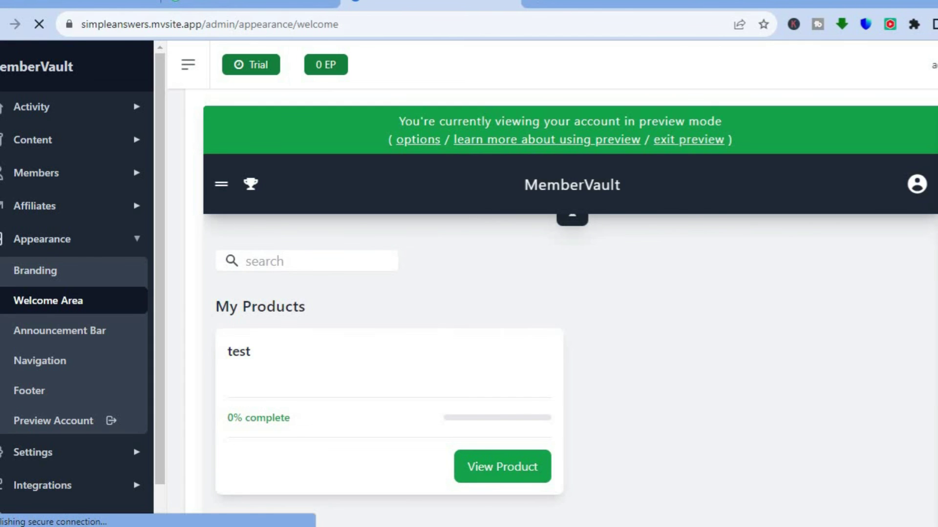
pyautogui.scroll(10, 573, 250)
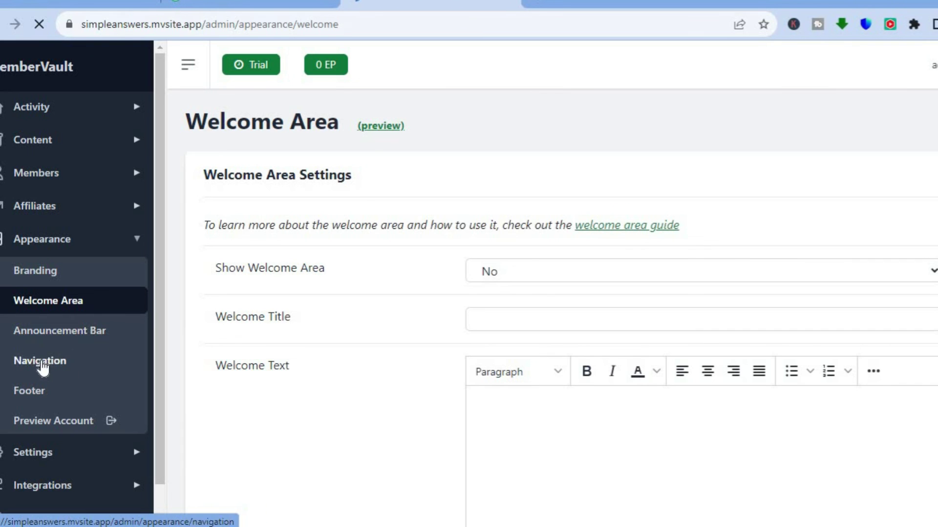
# - Expand Settings in the sidebar and open the General settings page
pyautogui.click(43, 397)
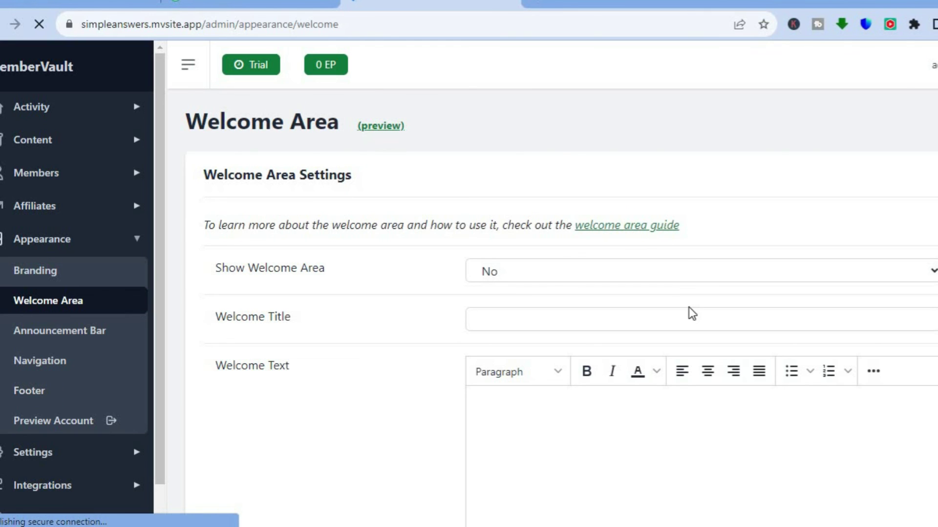
pyautogui.scroll(-4, 613, 268)
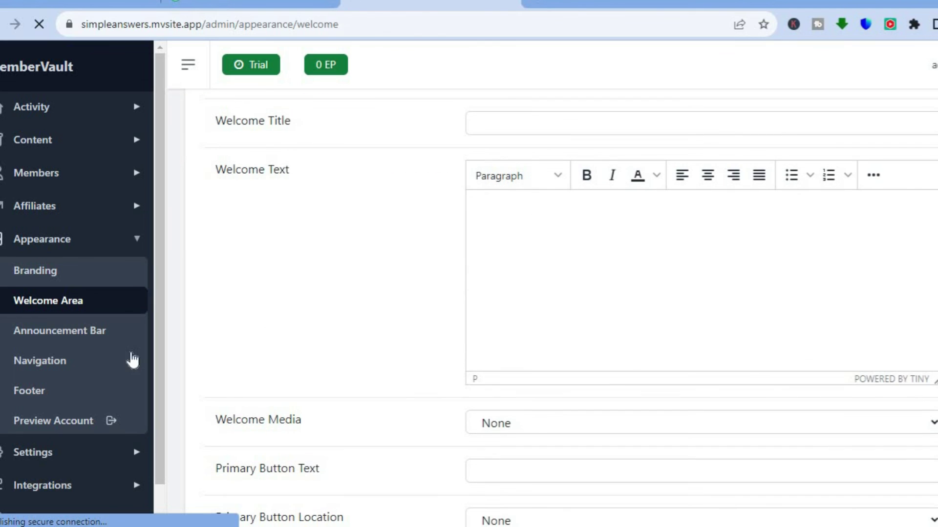
pyautogui.scroll(-1, 155, 377)
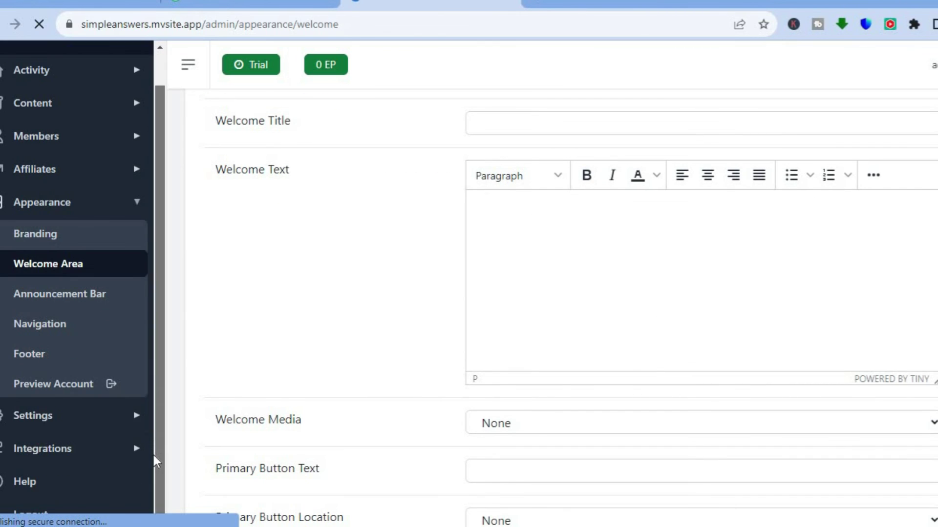
pyautogui.click(32, 420)
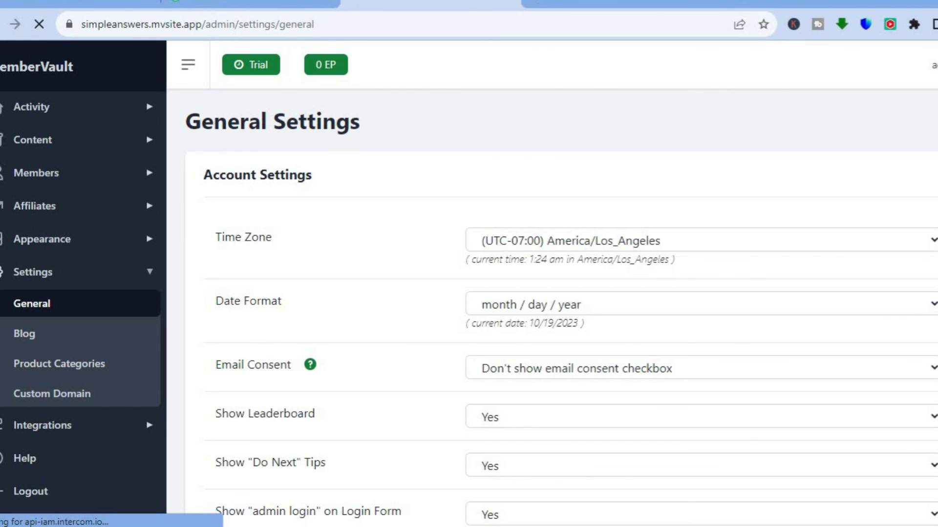
# - Scroll General Settings down to the Email Consent and "Do Next" Tips options
pyautogui.scroll(-3, 693, 268)
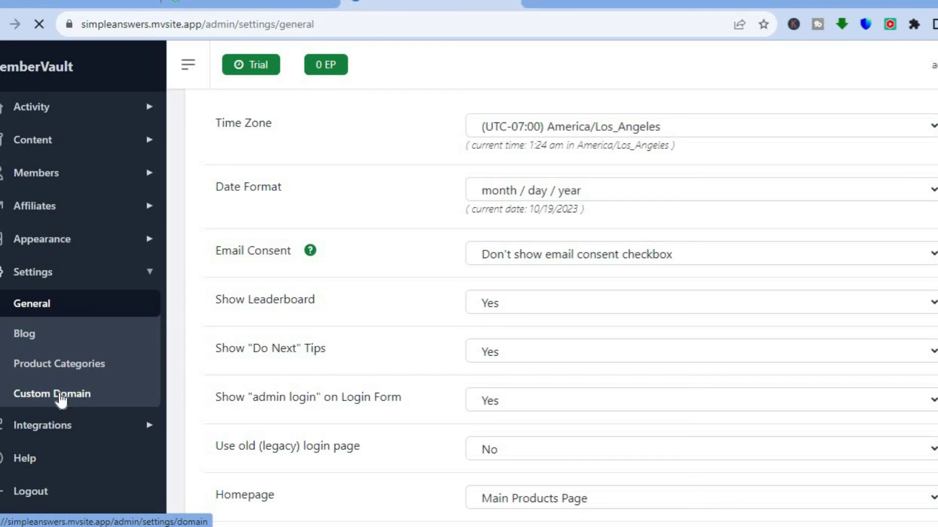
# - Go from Email to Payment integrations and inspect the Stripe connection and PayPal API fields
pyautogui.click(50, 430)
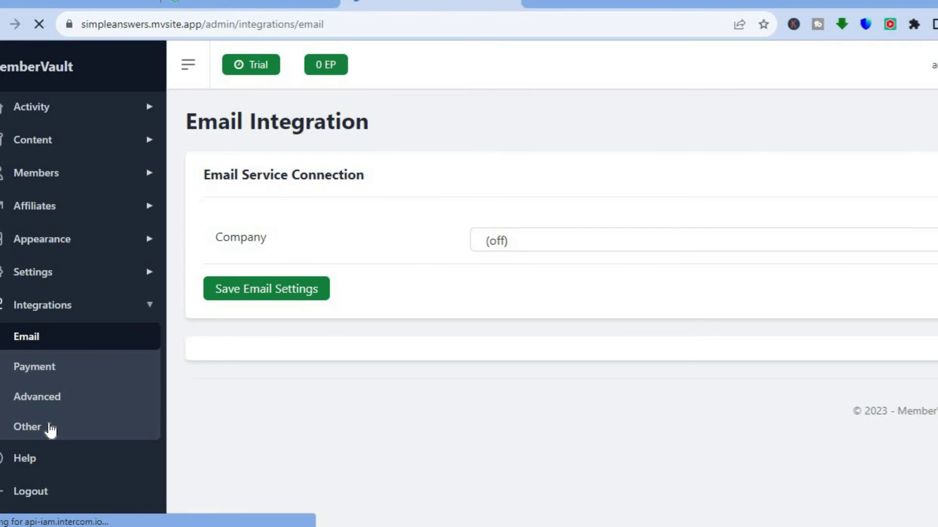
pyautogui.click(52, 380)
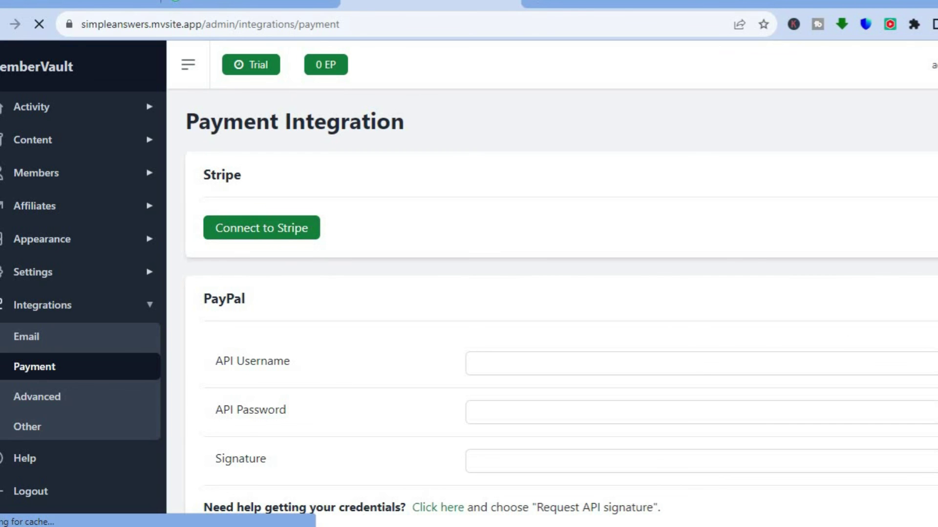
pyautogui.scroll(-3, 561, 311)
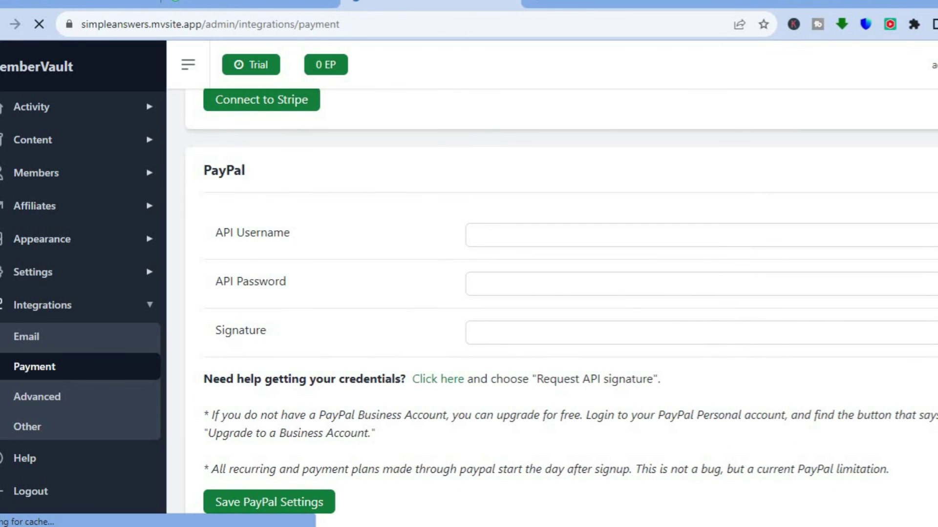
pyautogui.click(512, 236)
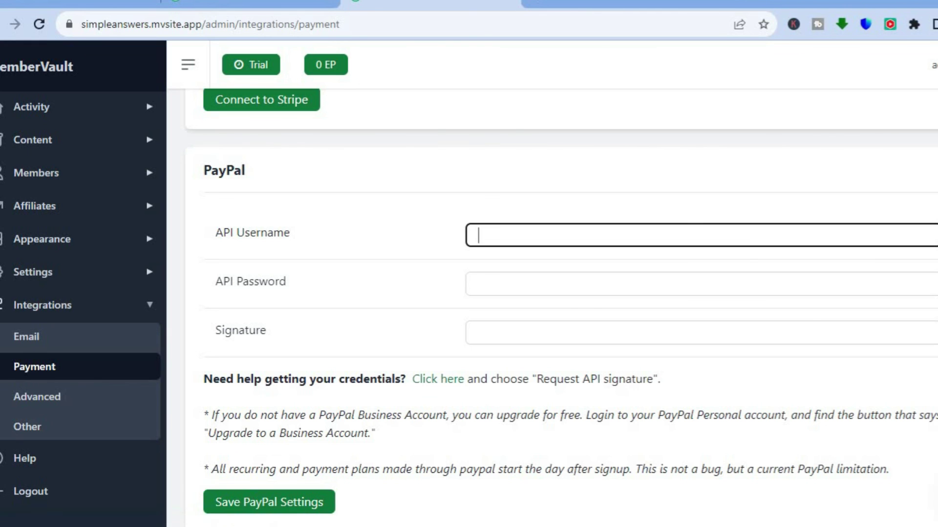
pyautogui.scroll(3, 562, 308)
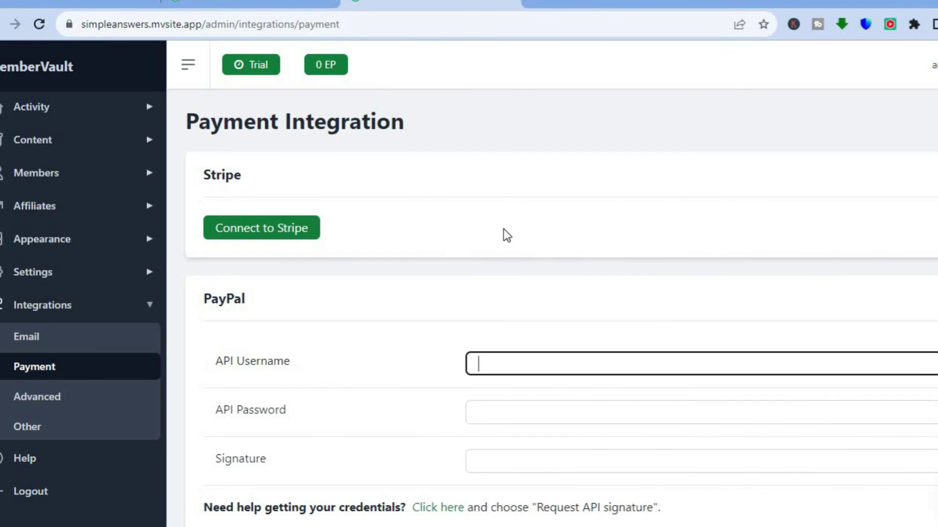